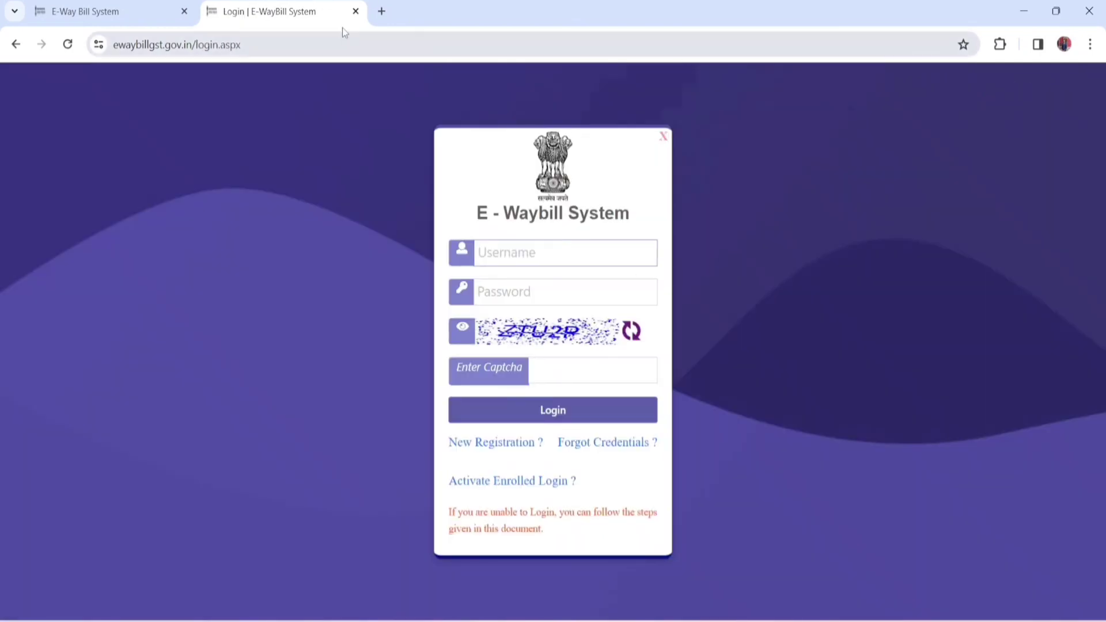
Step: Replace the open login tab with a new one, search for "eway bill login" and open the E-WayBill System login page
click(356, 11)
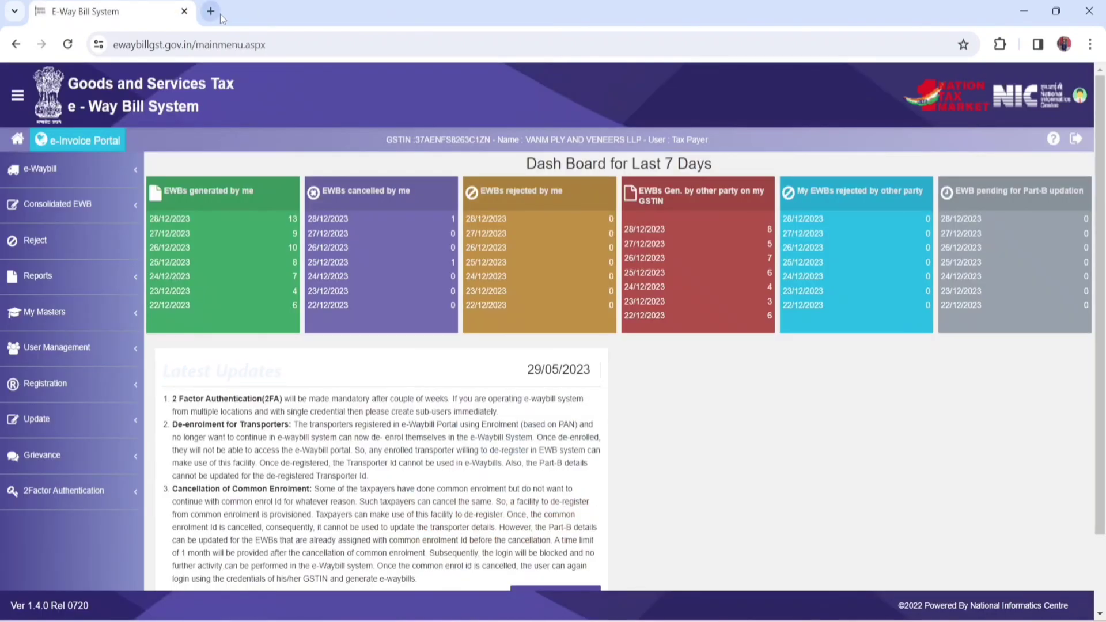
click(211, 11)
click(320, 50)
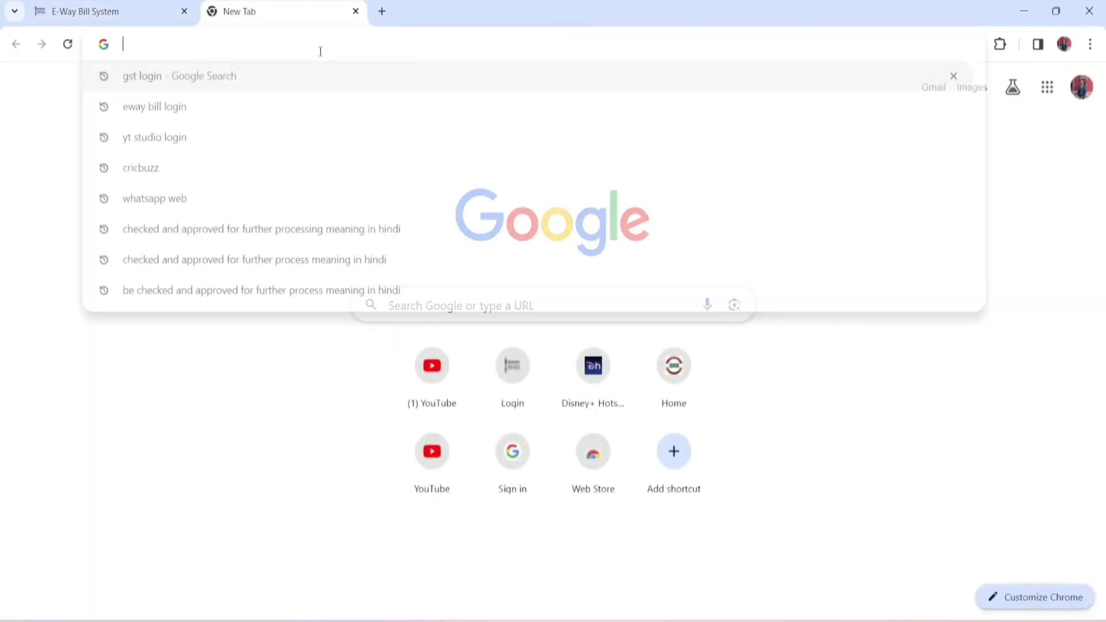
text(EWaybillgst.gov.in/login.aspx)
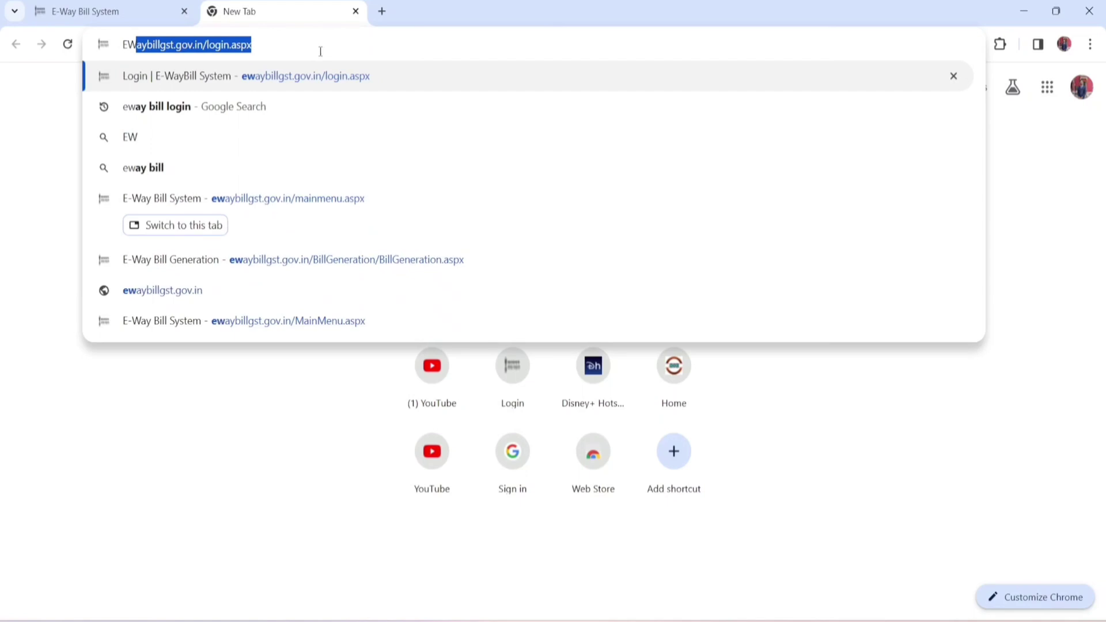
key(Down)
key(Return)
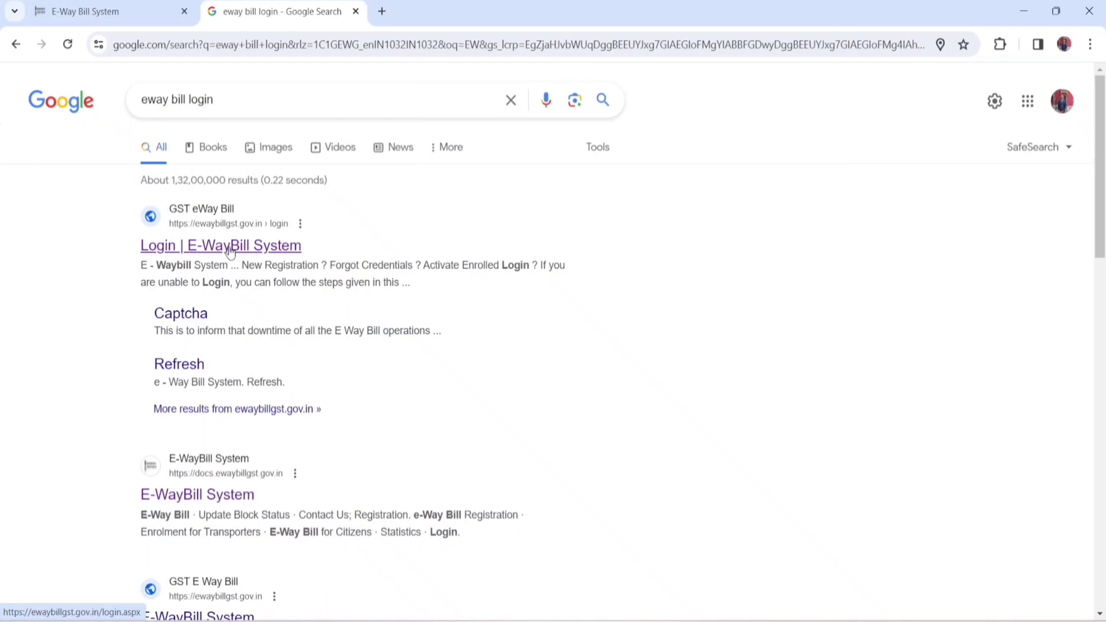
click(229, 248)
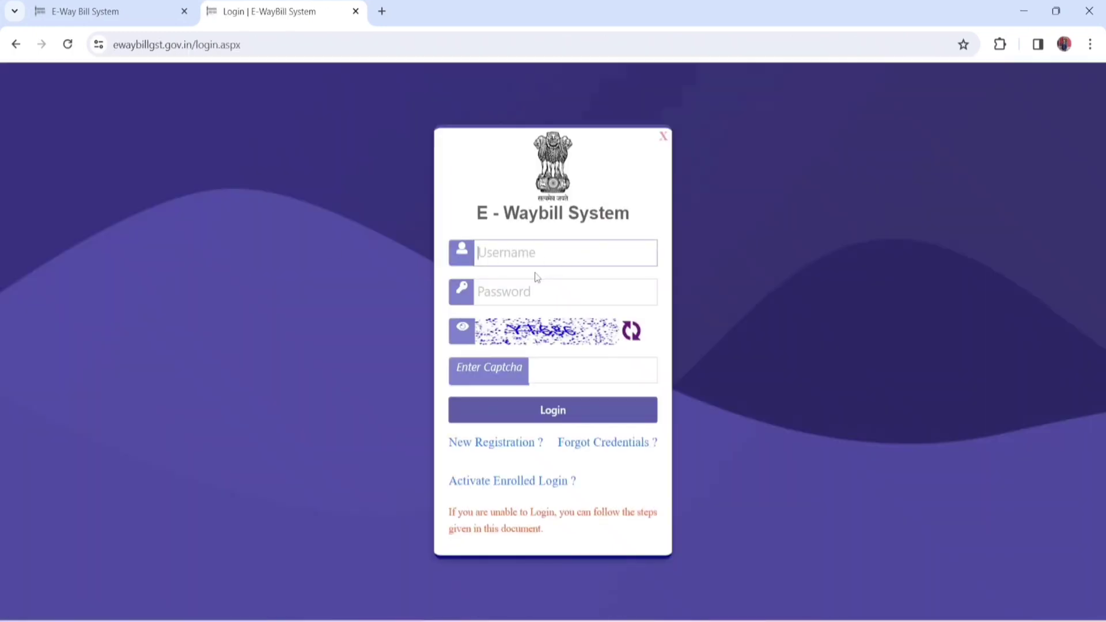
Step: Log in to the E-Waybill System with the account username, the account password and the displayed captcha code
key(Caps_Lock)
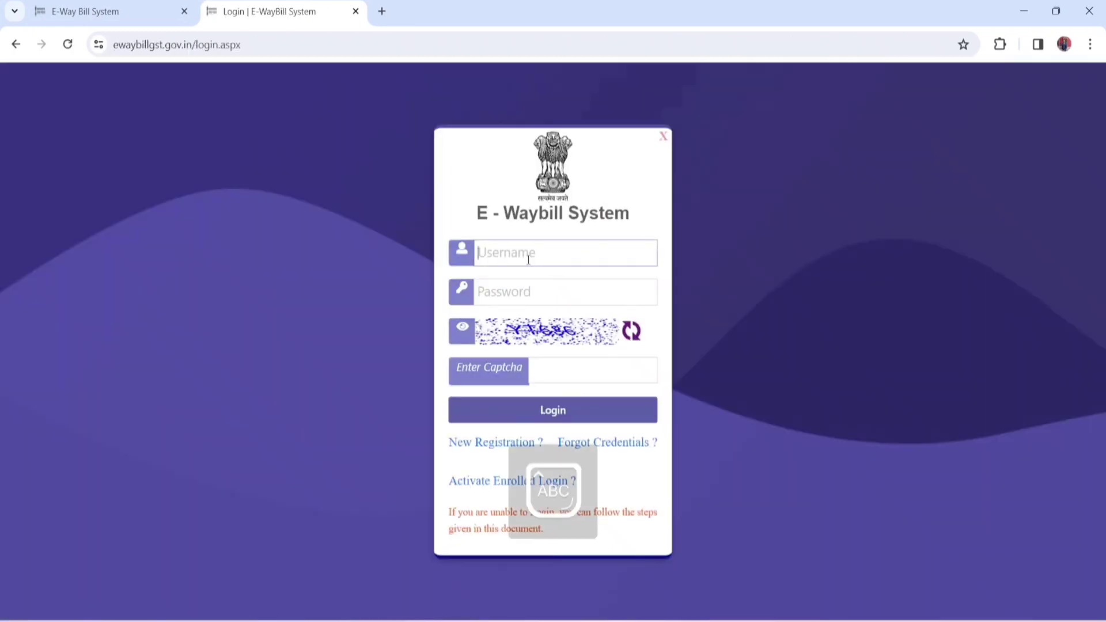
key(Caps_Lock)
text(sha)
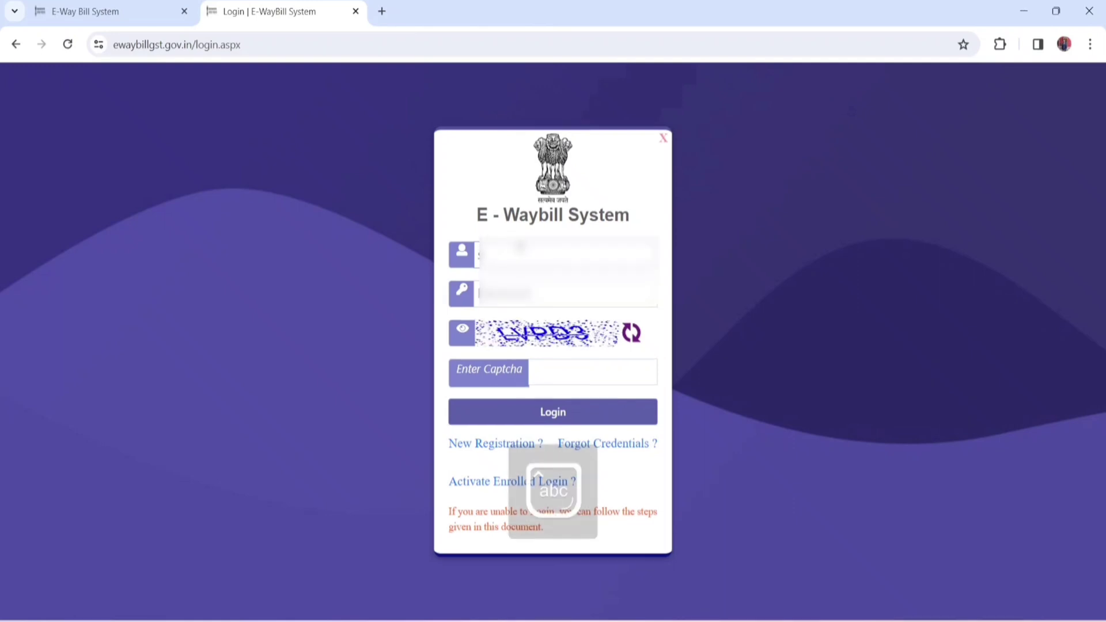
key(BackSpace)
text(sha••••••)
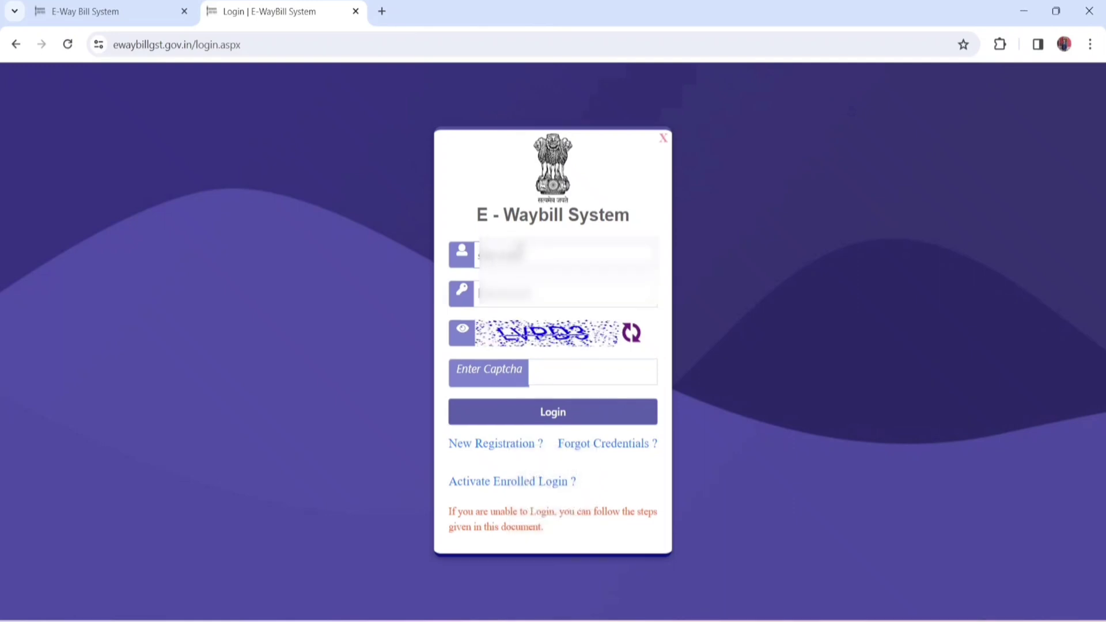
key(Tab)
text(••••••)
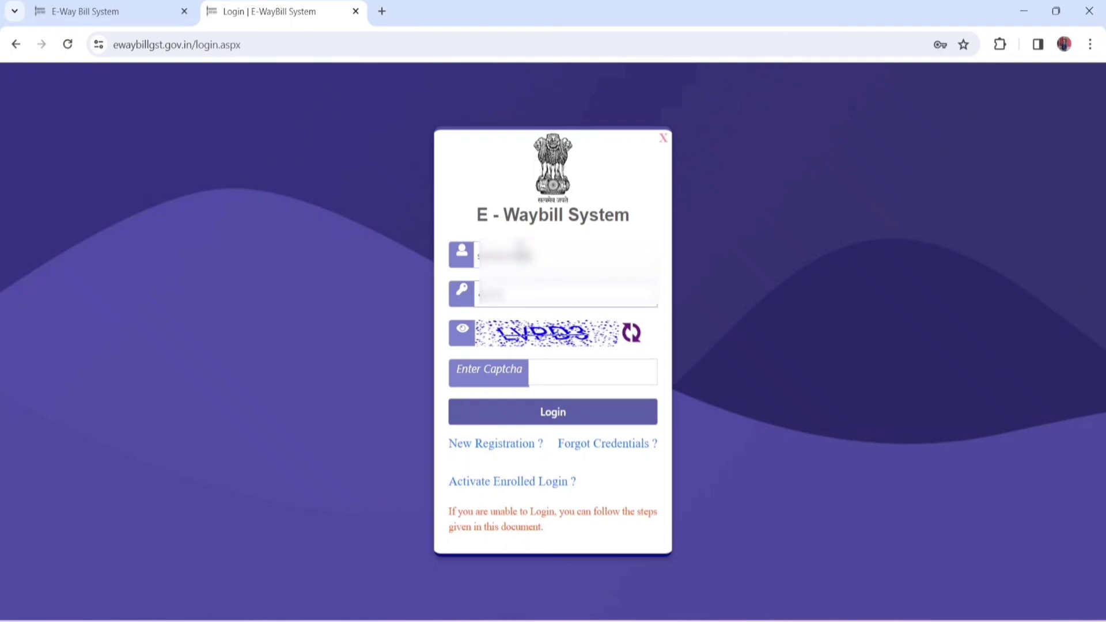
key(Tab)
text(LVPD3)
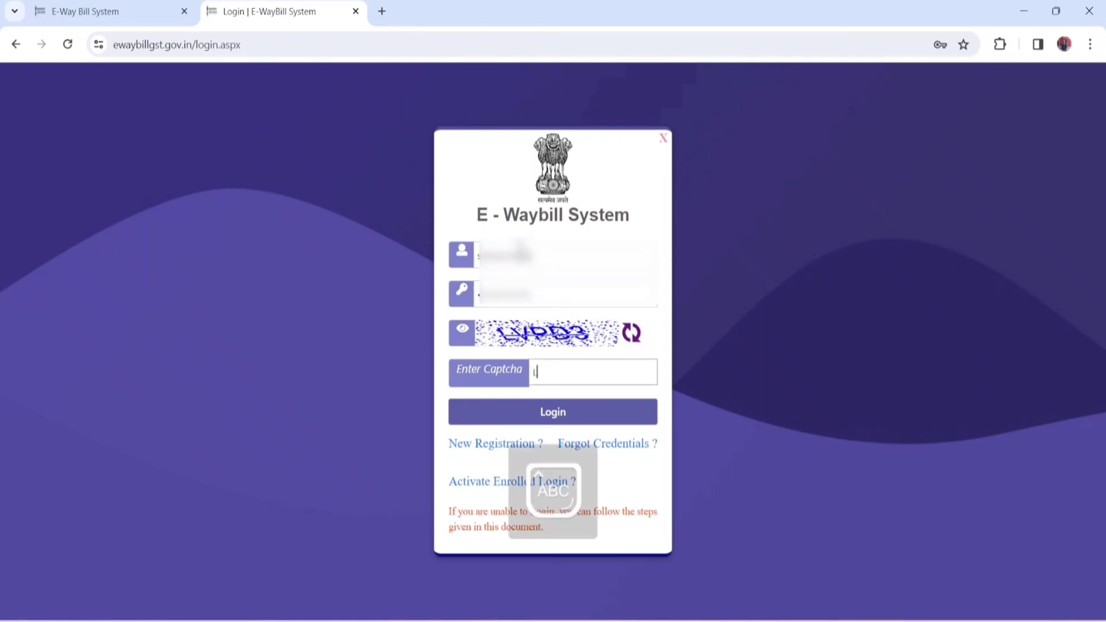
click(555, 419)
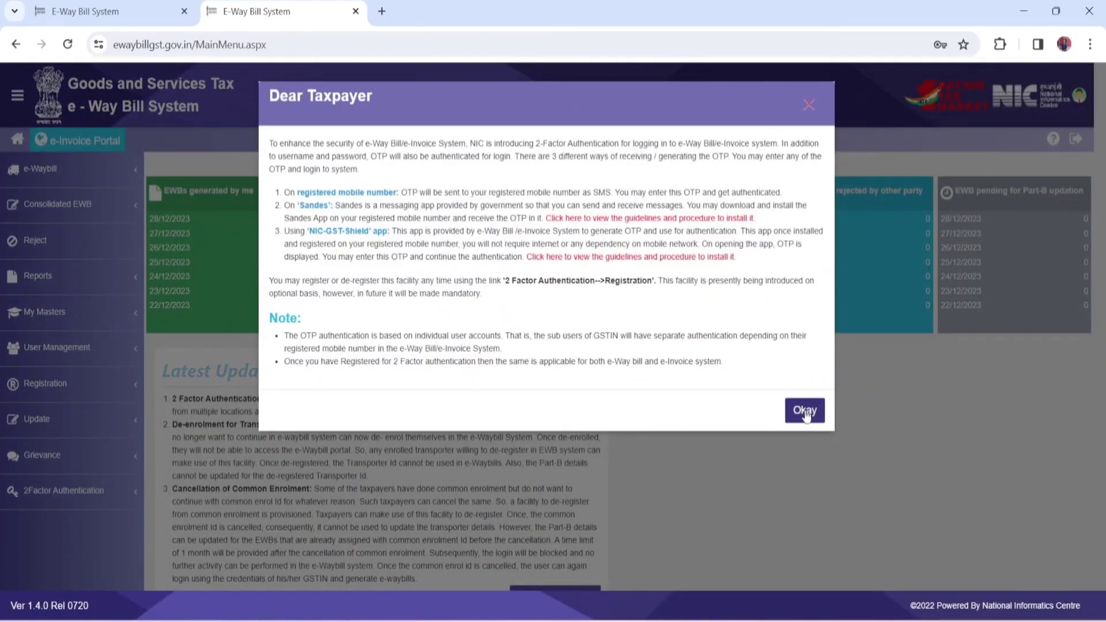
Step: Dismiss the 2-Factor Authentication notice and open the entry form for generating a new e-waybill
click(807, 412)
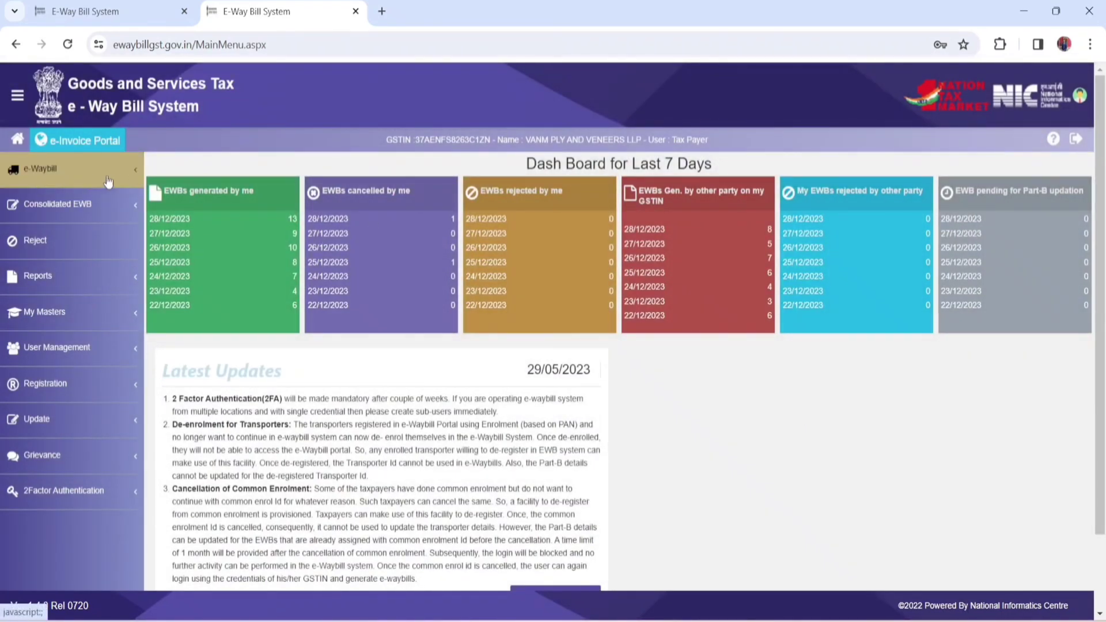
click(137, 175)
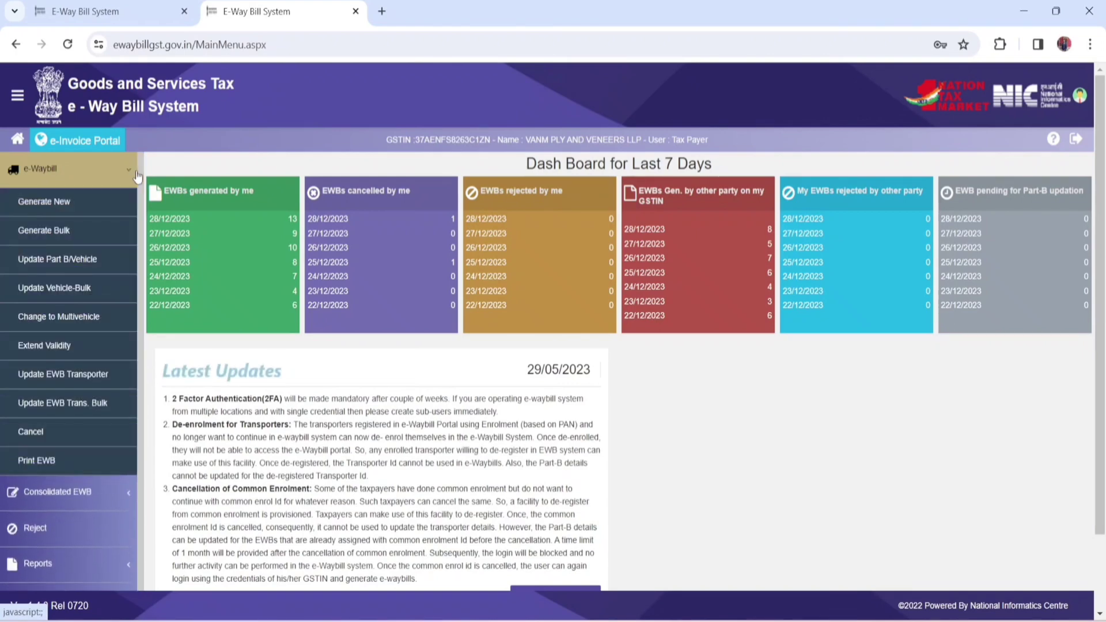
click(67, 208)
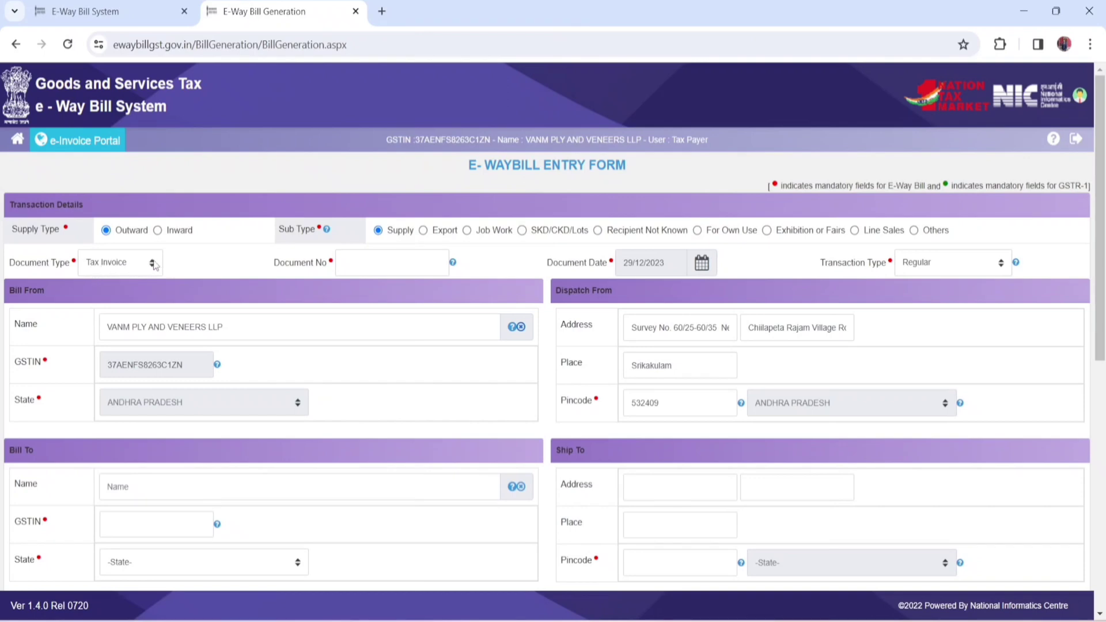
Step: Complete the transaction details with document type Tax Invoice, document number 10, document date 29/12/2023 and transaction type Regular
click(154, 265)
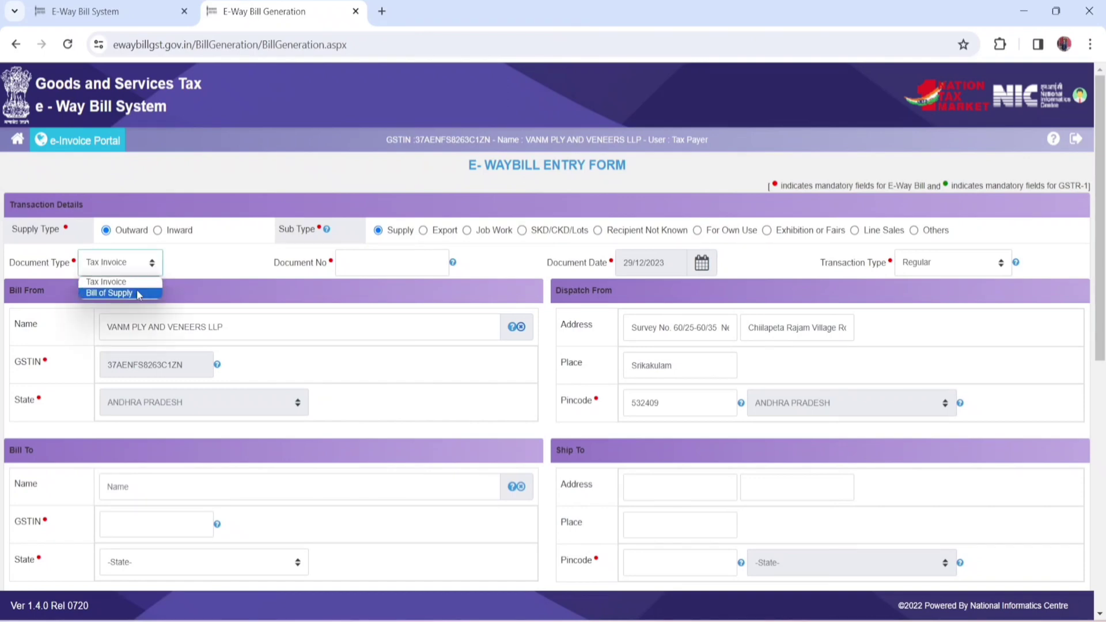
click(205, 257)
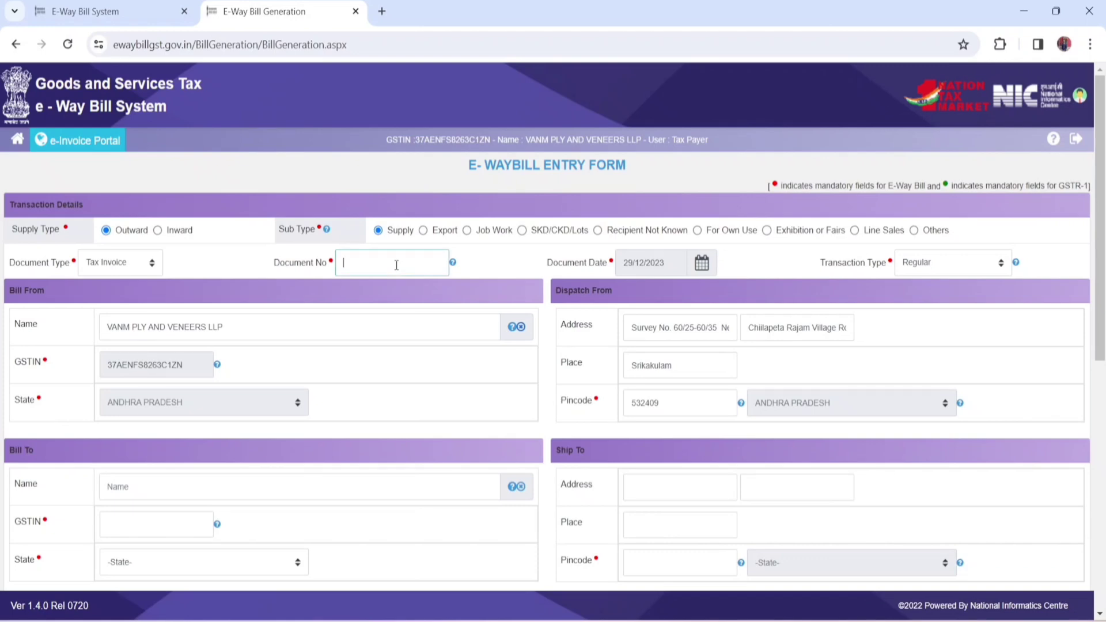
click(497, 259)
click(707, 269)
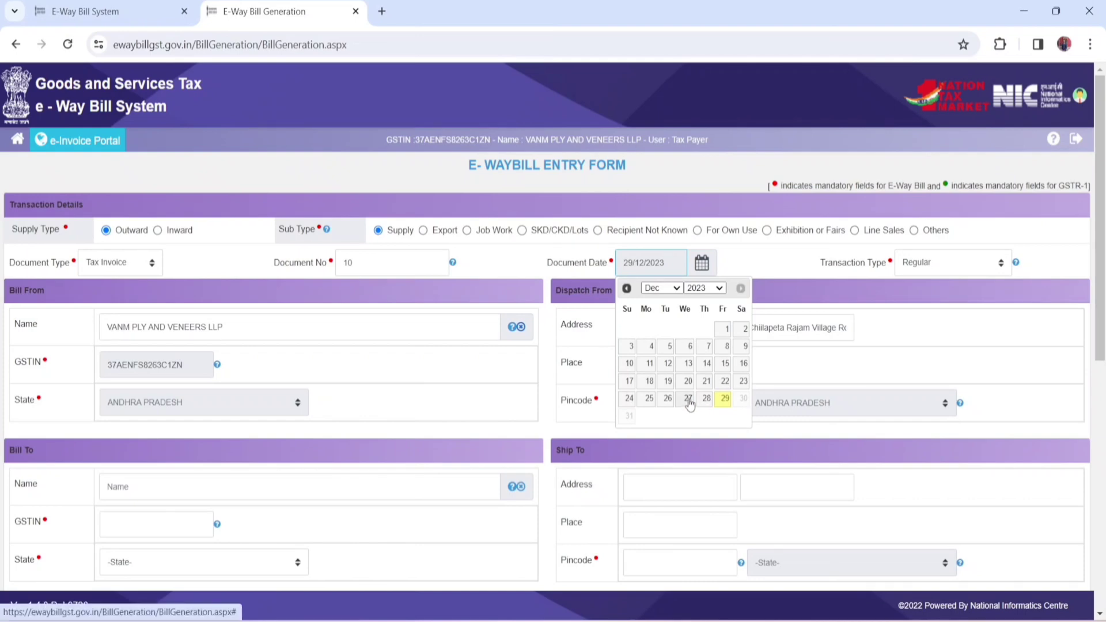
click(689, 398)
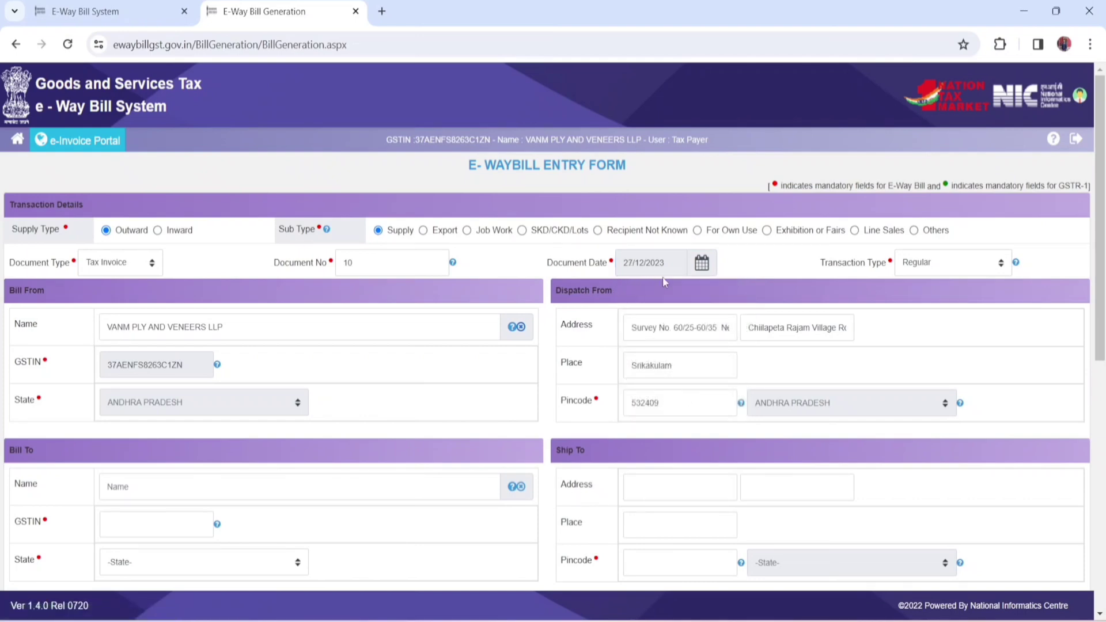
click(703, 267)
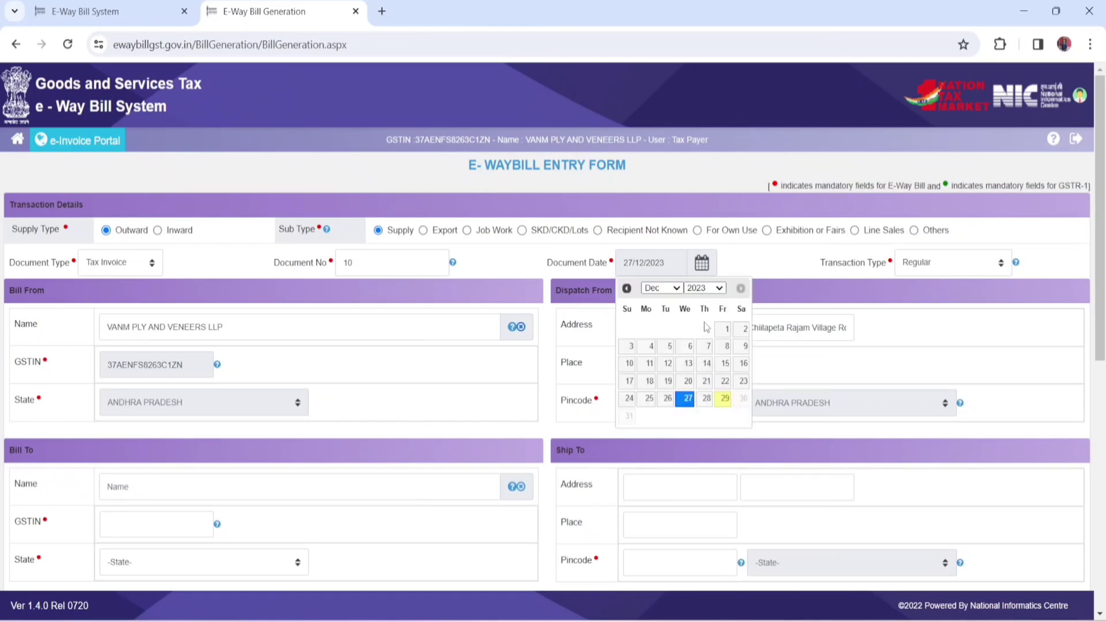
click(725, 399)
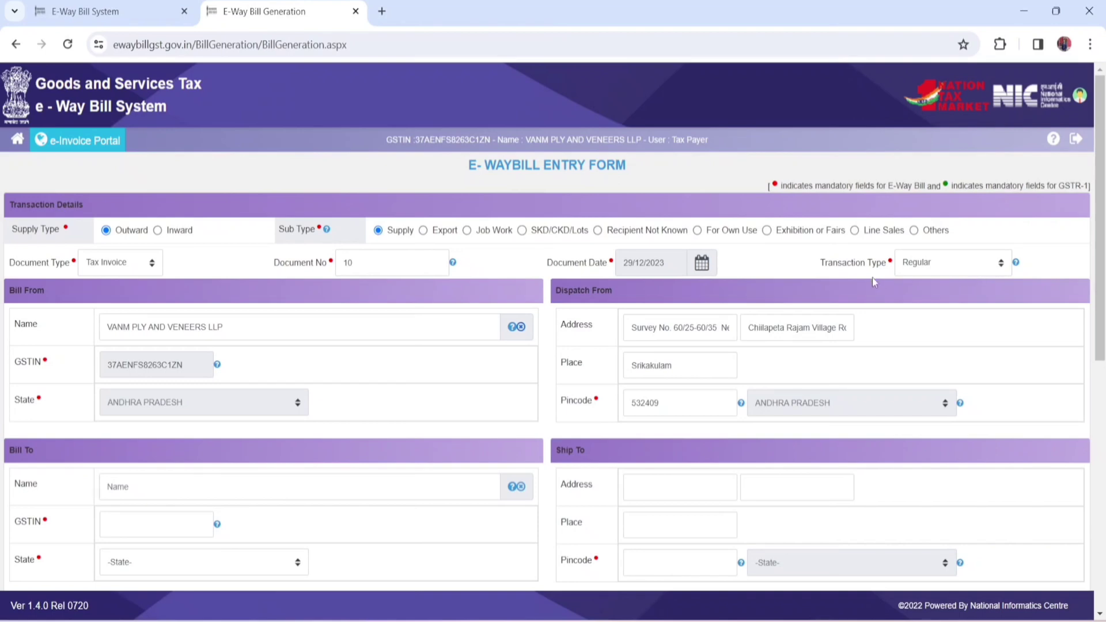
click(1002, 266)
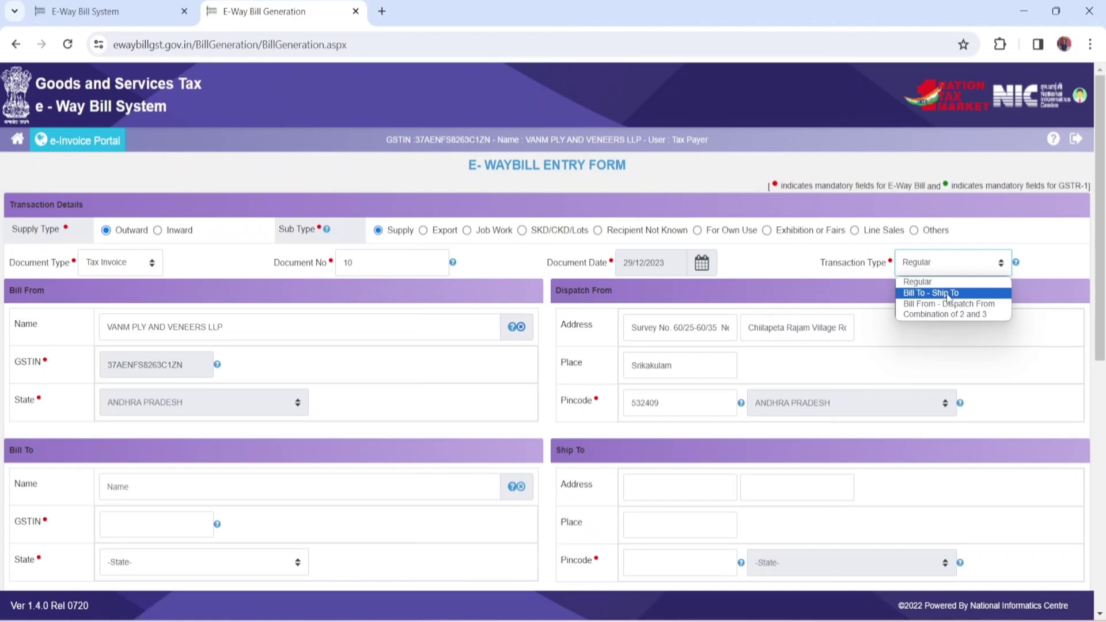
click(923, 267)
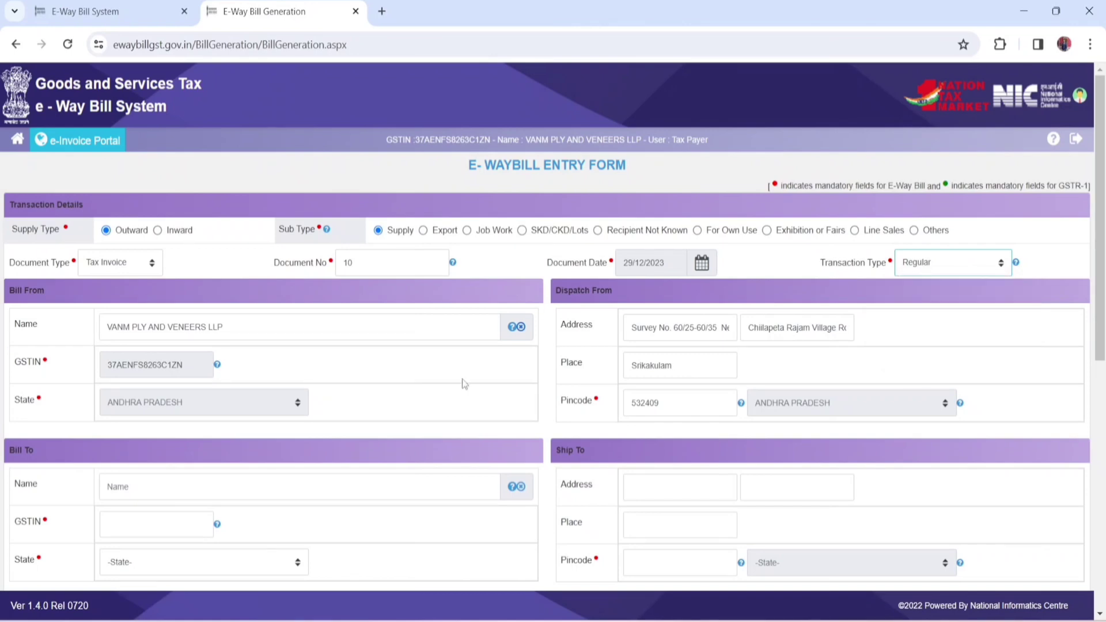
Step: Try entering UR as the Bill To GSTIN for an unregistered recipient
scroll(463, 383, down, 4)
scroll(464, 383, down, 2)
scroll(463, 383, up, 4)
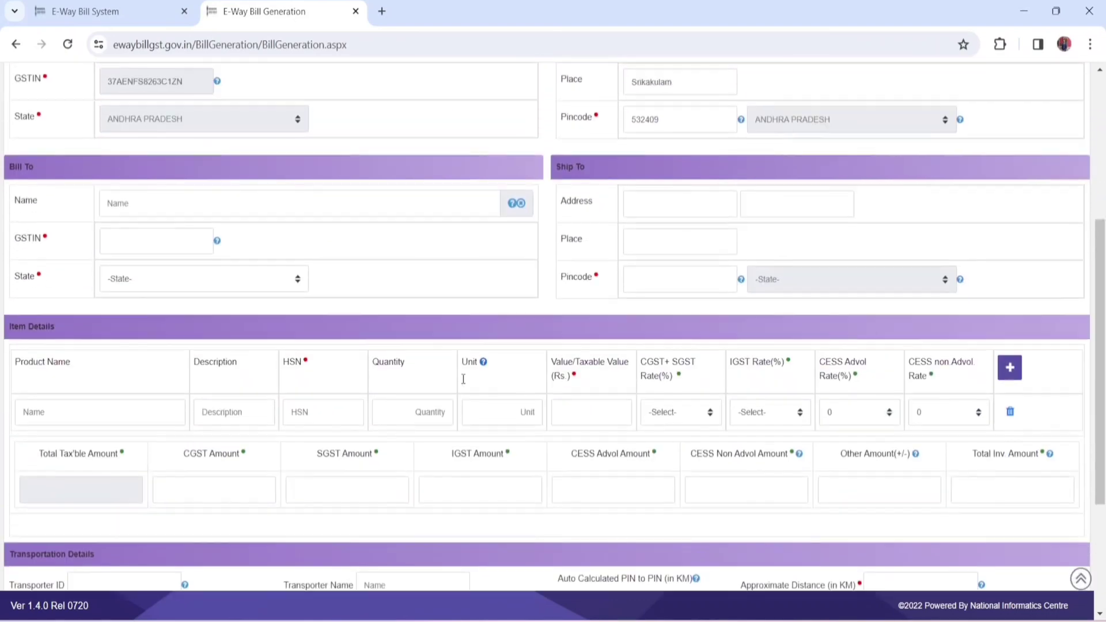
scroll(464, 383, up, 1)
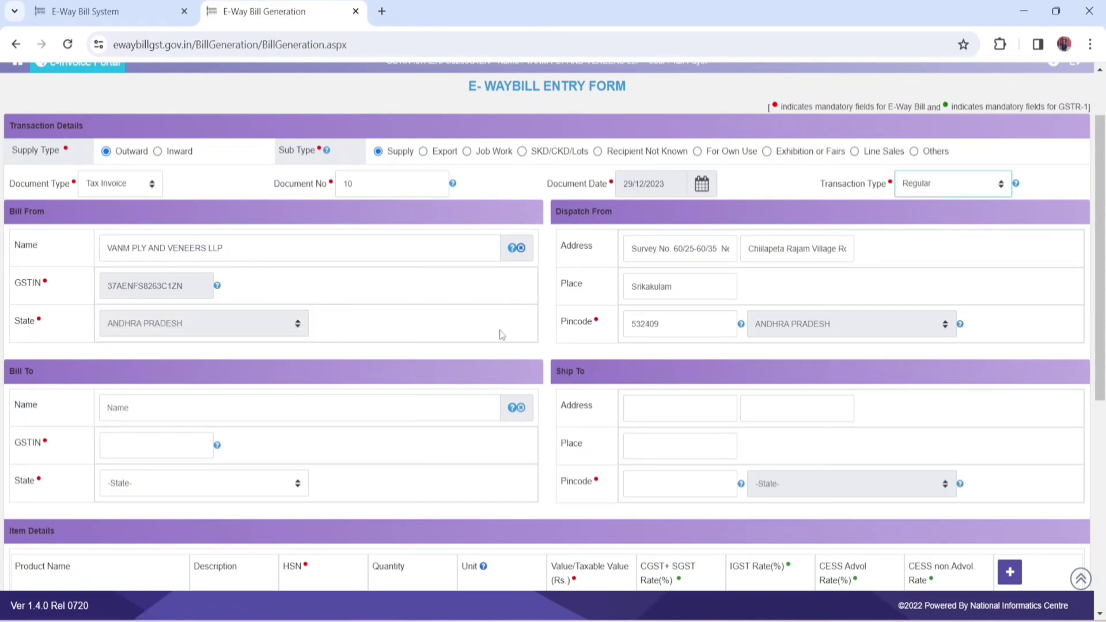
scroll(501, 334, down, 2)
scroll(501, 334, down, 1)
click(160, 299)
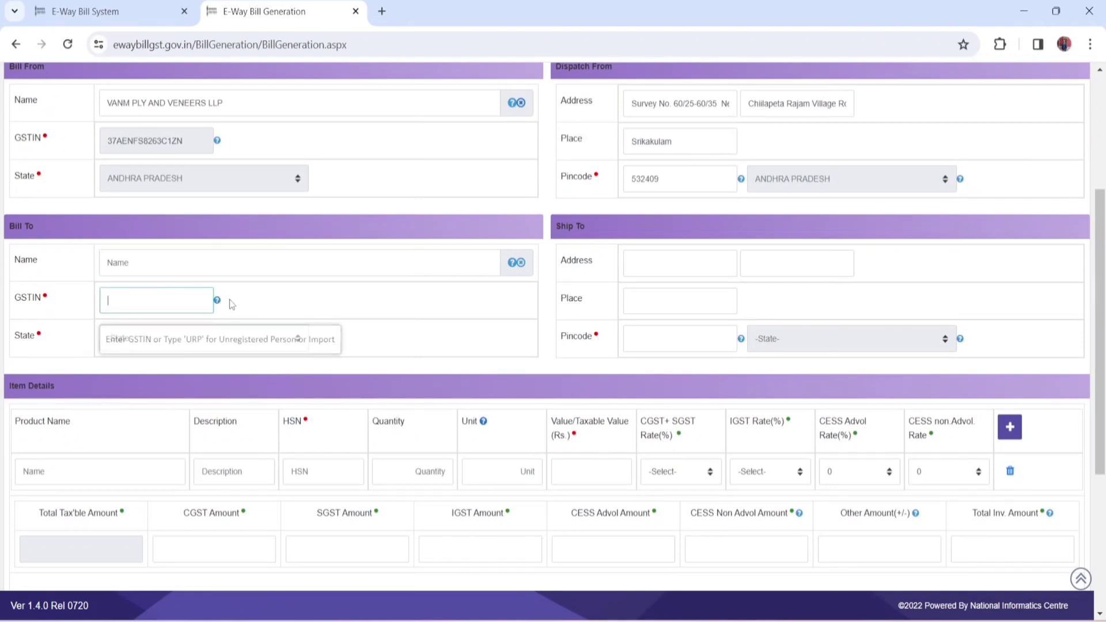
mouse_move(217, 303)
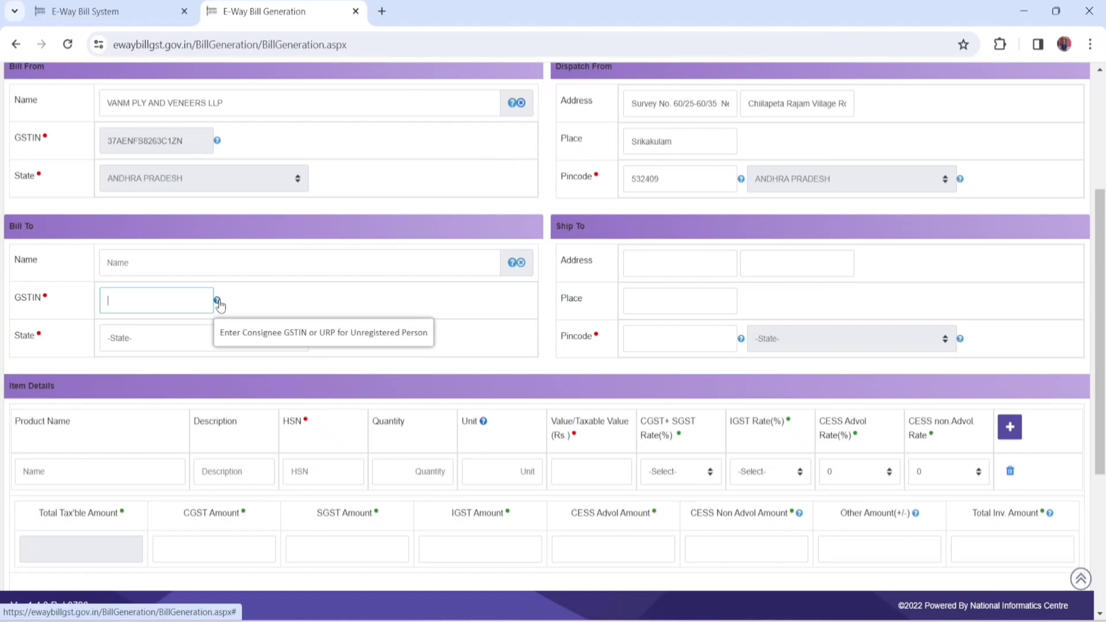
click(153, 300)
key(Caps_Lock)
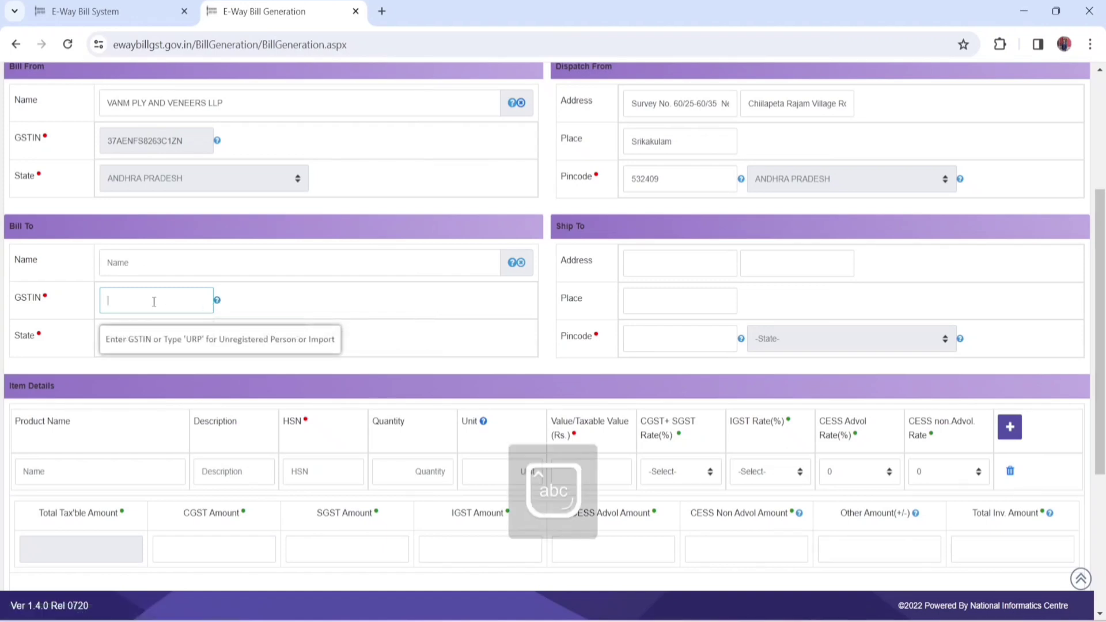
text(UR)
click(277, 310)
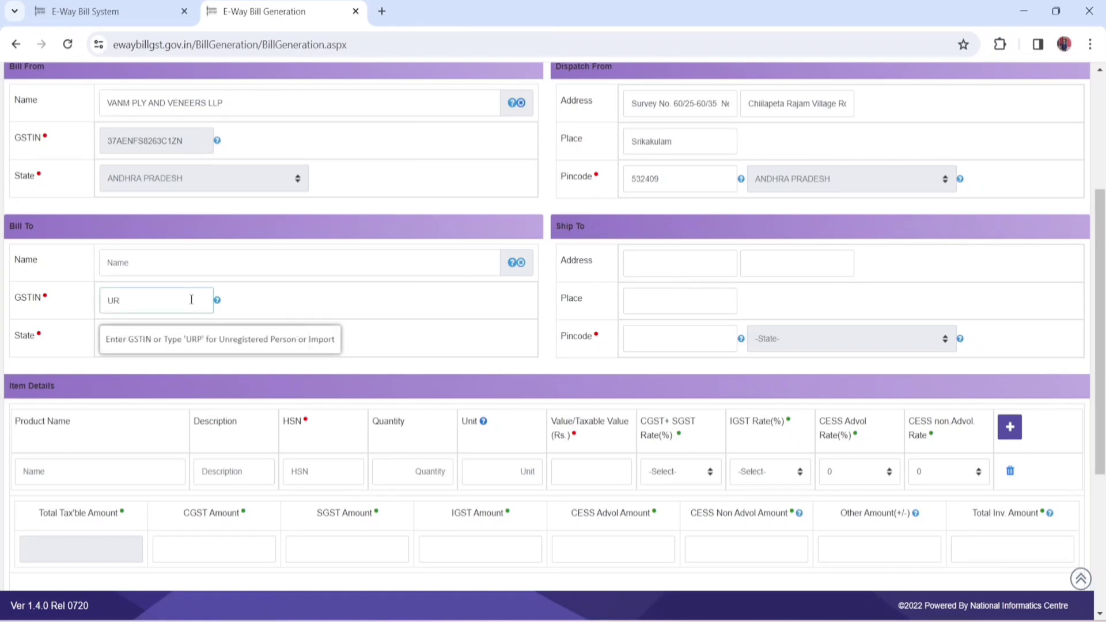
Step: Replace the Bill To GSTIN entry with the recipient company's GSTIN and load its billing and shipping details
key(BackSpace)
key(BackSpace)
click(282, 307)
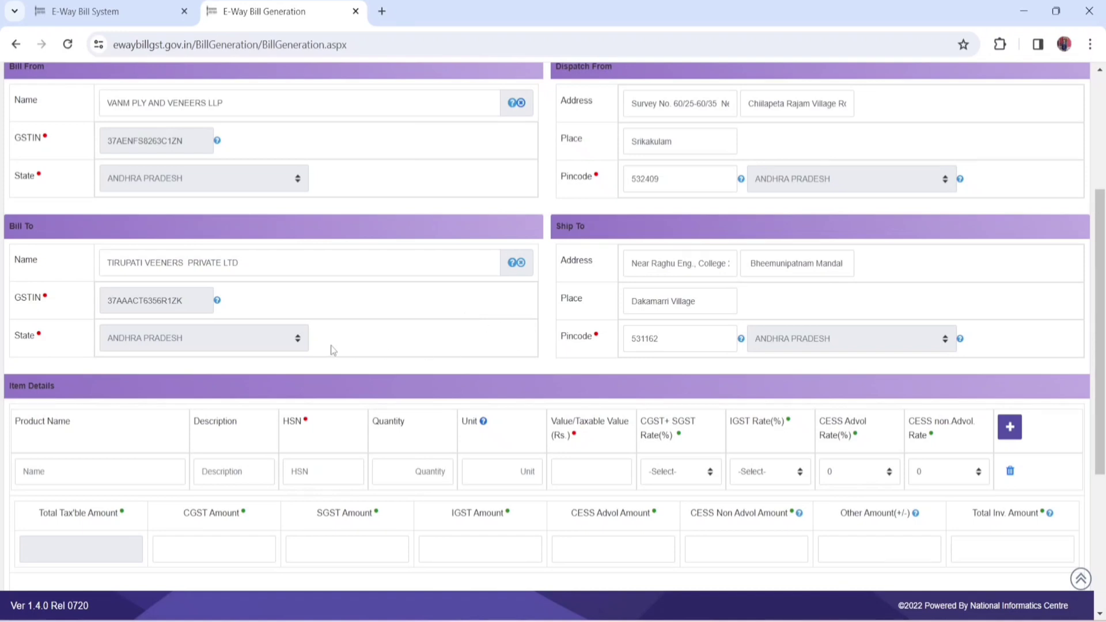
Step: Enter Mobile as the product name in the first item row of the item details
scroll(432, 361, down, 2)
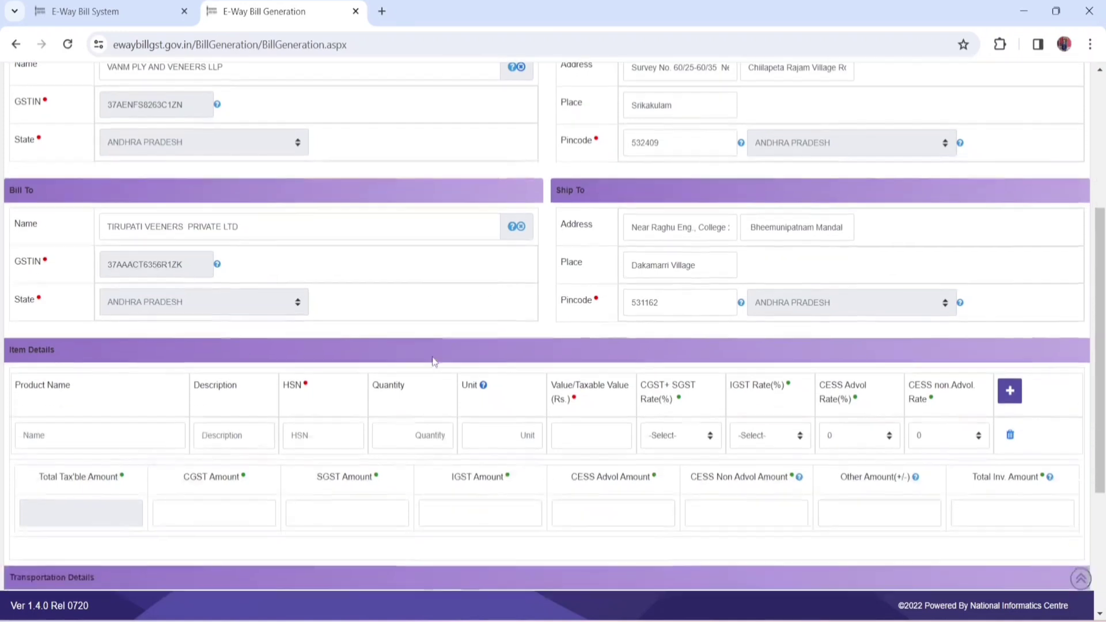
scroll(433, 361, down, 3)
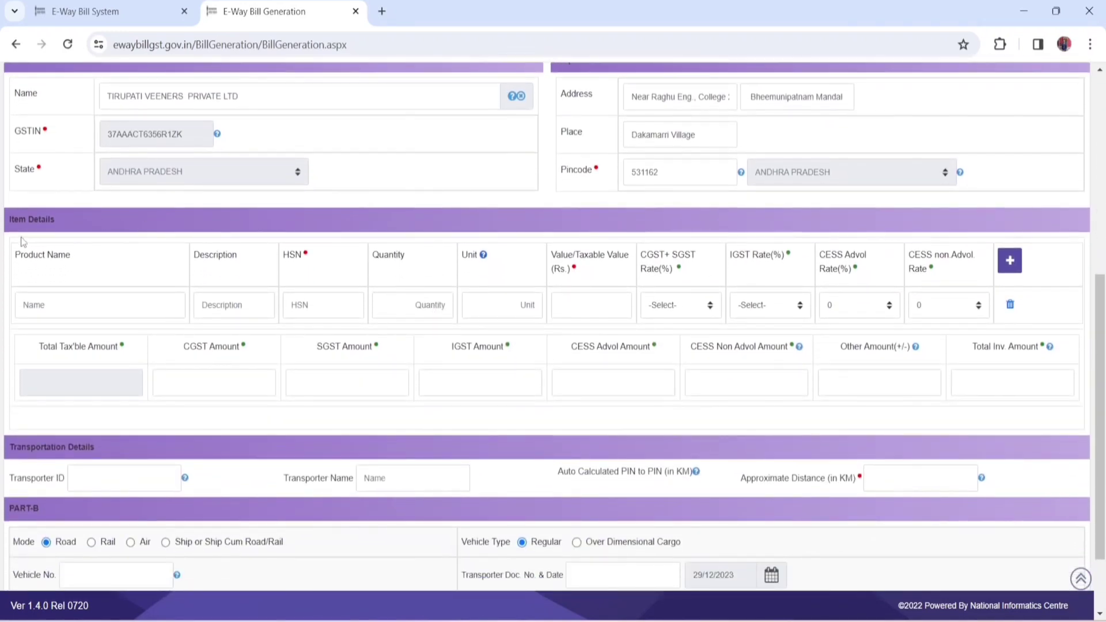
click(94, 307)
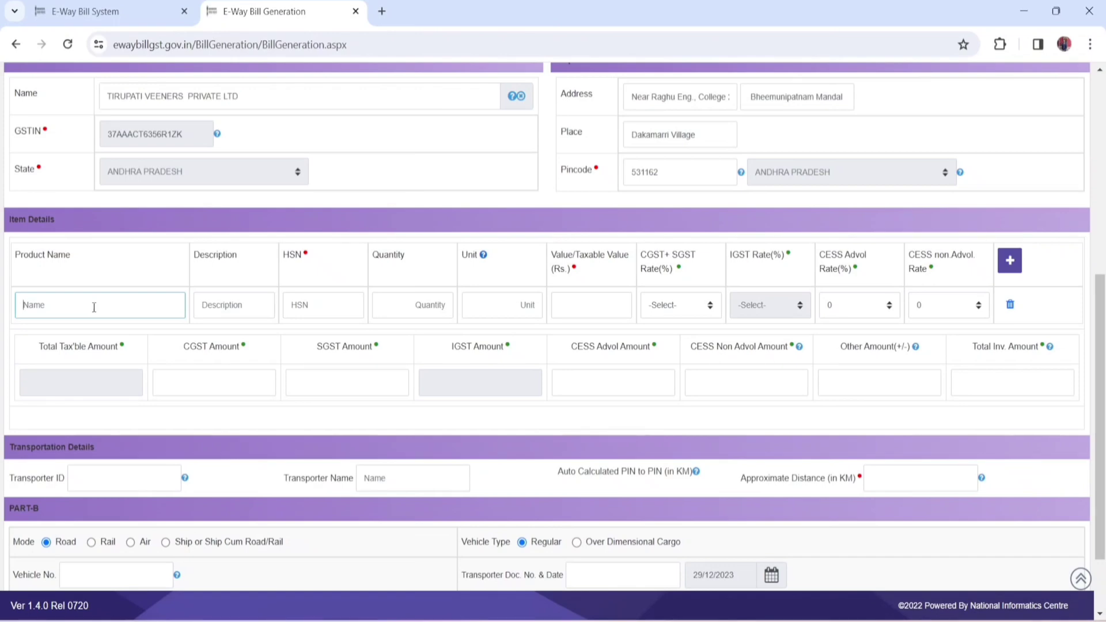
text(mOBLIR)
key(BackSpace)
key(BackSpace)
key(BackSpace)
key(BackSpace)
key(BackSpace)
key(BackSpace)
text(m)
key(BackSpace)
key(Caps_Lock)
text(Mo)
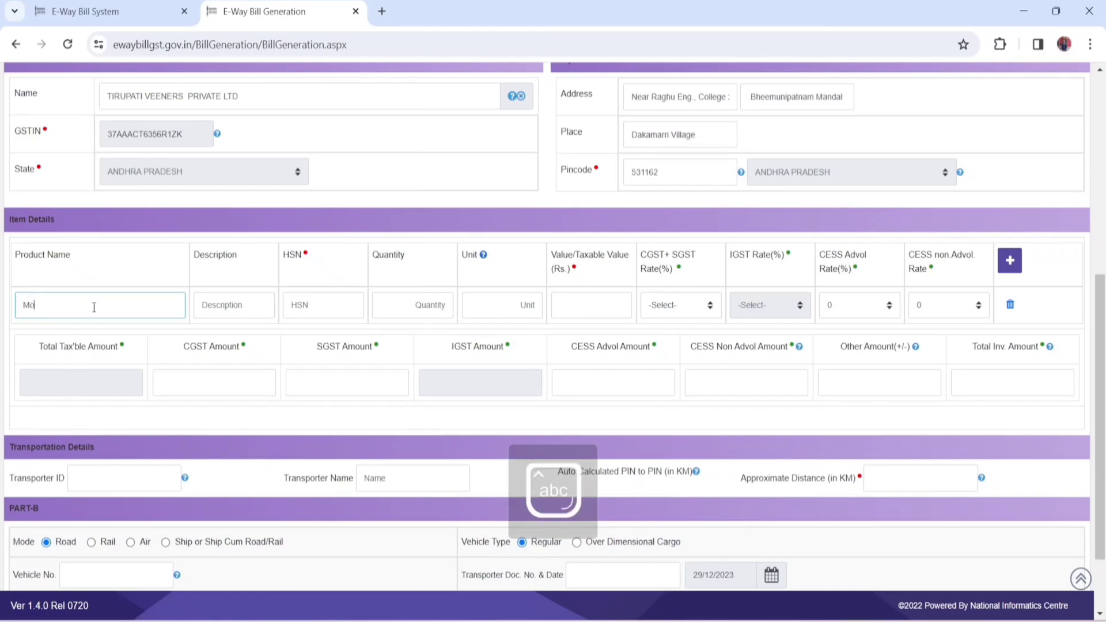
text(bile)
Step: Enter Mobile as the description of the first item
click(232, 307)
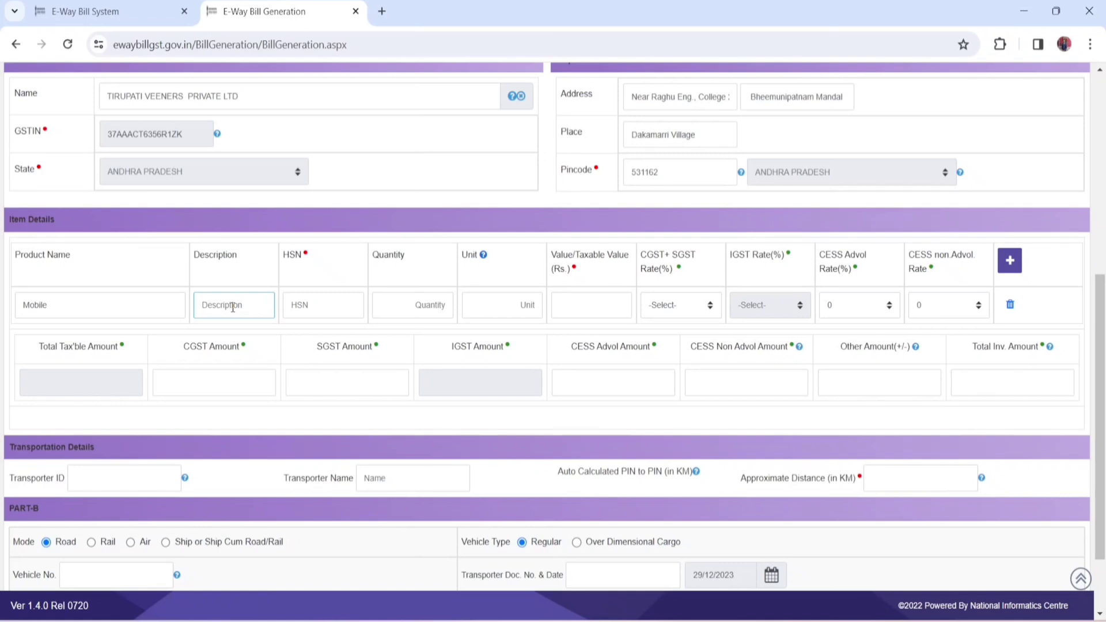
text(Mobile)
click(315, 312)
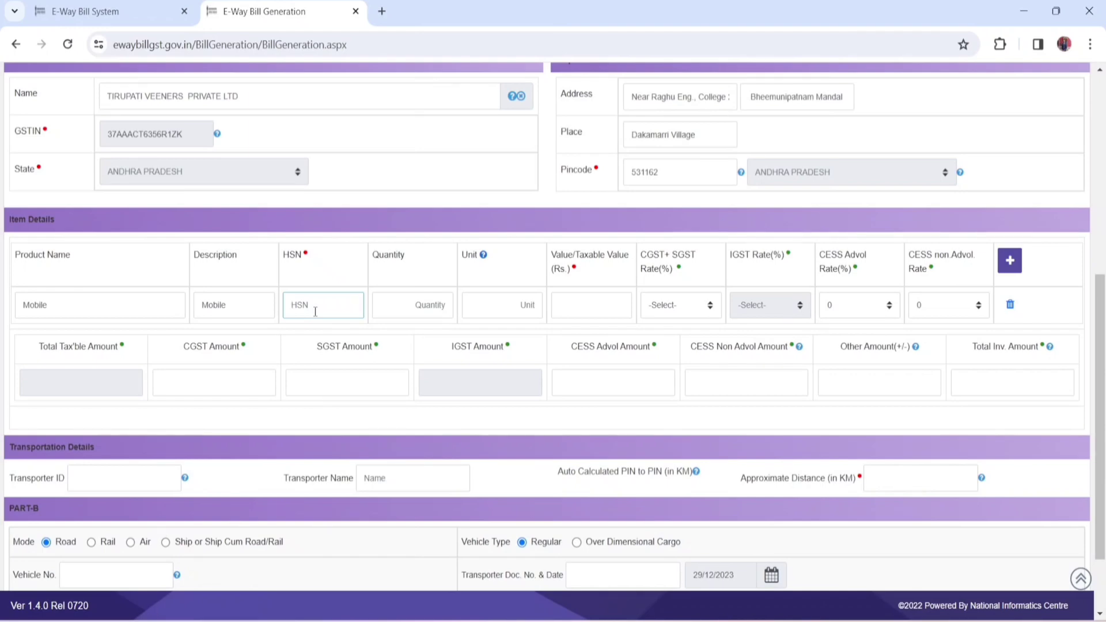
Step: Try 11111 as the HSN code of the Mobile item
text(11111)
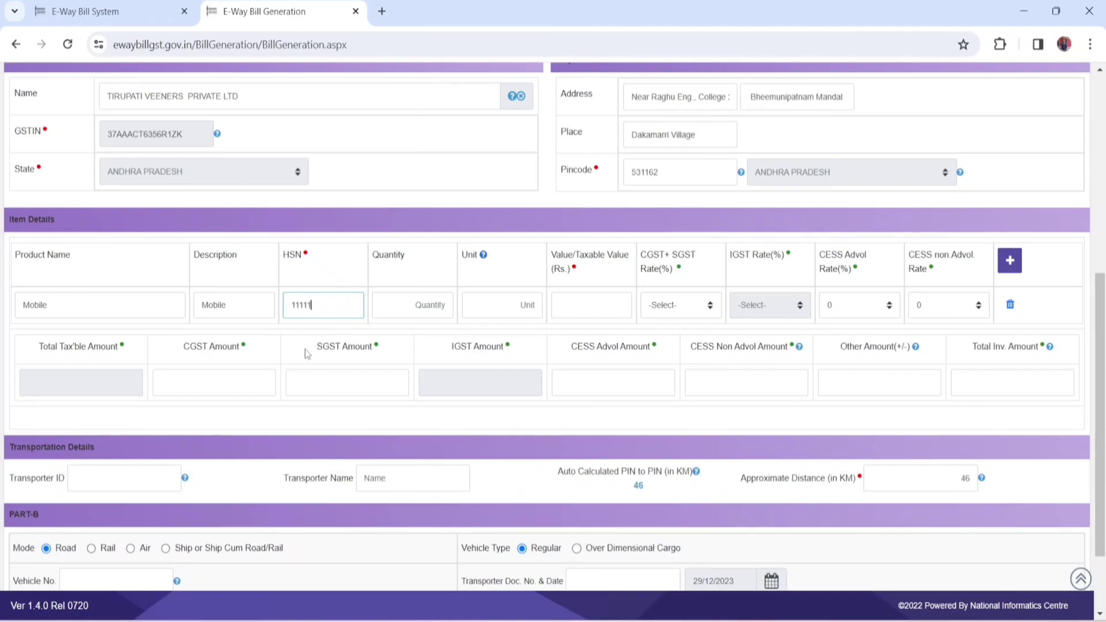
click(307, 353)
click(322, 303)
key(BackSpace)
key(BackSpace)
key(BackSpace)
key(BackSpace)
key(BackSpace)
text(11111)
Step: Set the HSN code of the Mobile item to 44444
key(BackSpace)
key(BackSpace)
key(BackSpace)
key(BackSpace)
key(BackSpace)
text(44444)
click(338, 285)
Step: Set the Mobile item's quantity to 4 and its unit to pcs
click(413, 304)
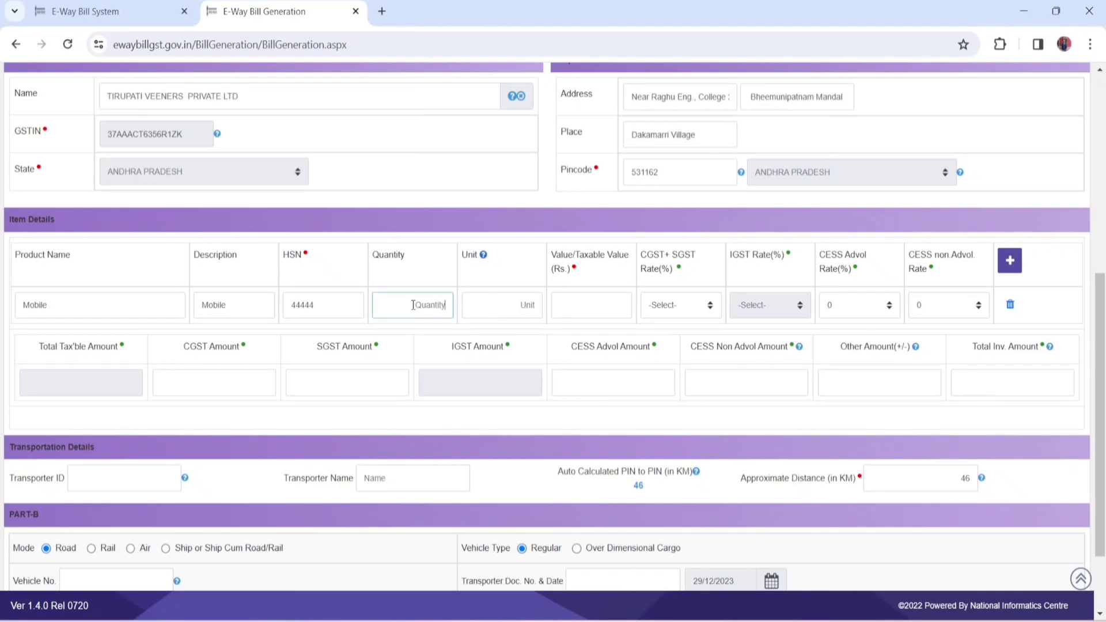
text(4)
click(431, 275)
scroll(495, 346, down, 2)
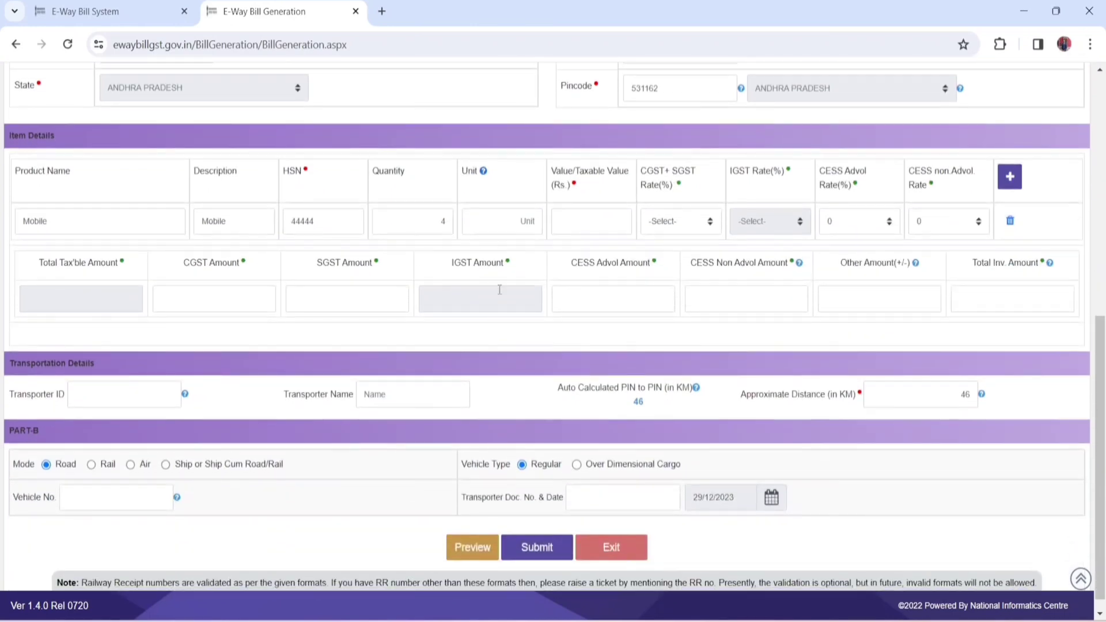
click(523, 217)
text(pcs)
mouse_move(483, 174)
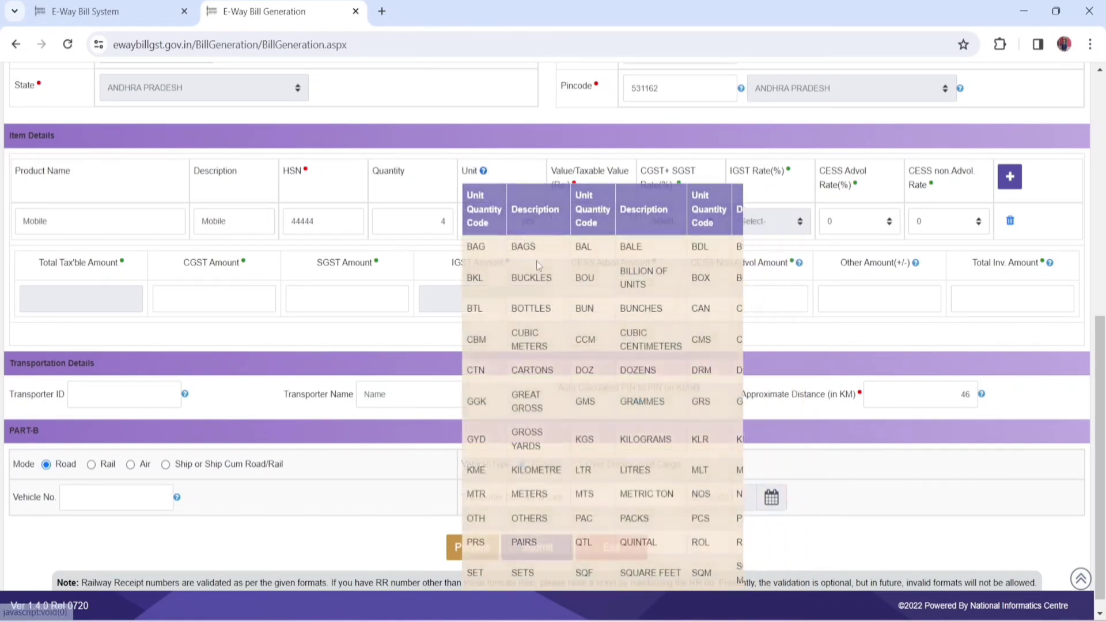
Step: Set the Mobile item's taxable value to 10000 and its CGST+SGST rate to 14 + 14
click(596, 219)
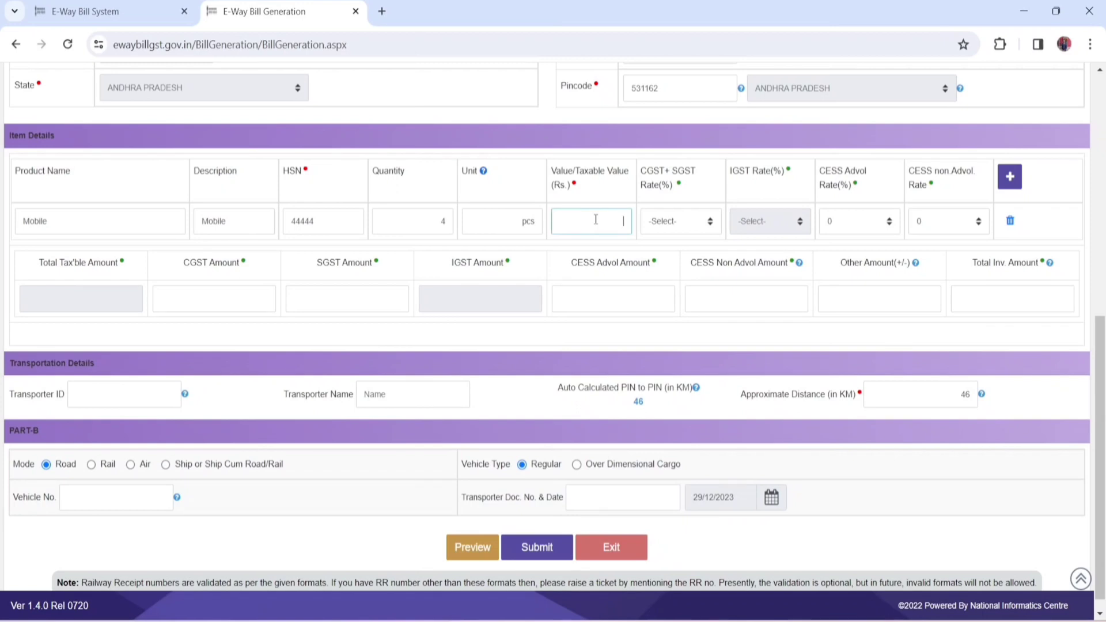
text(10000)
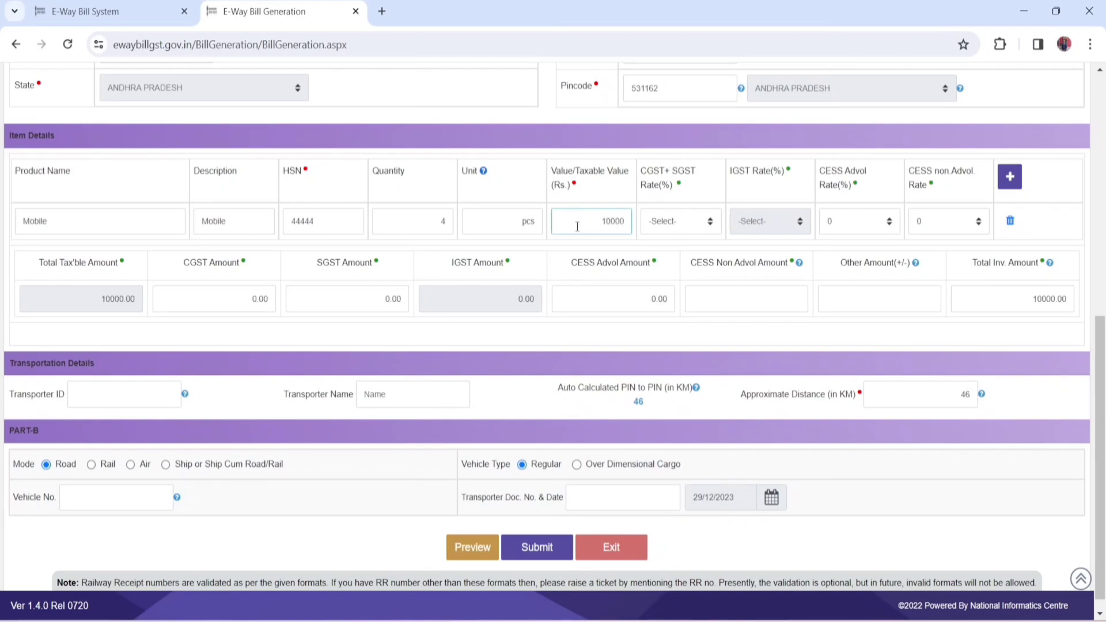
click(535, 206)
click(710, 224)
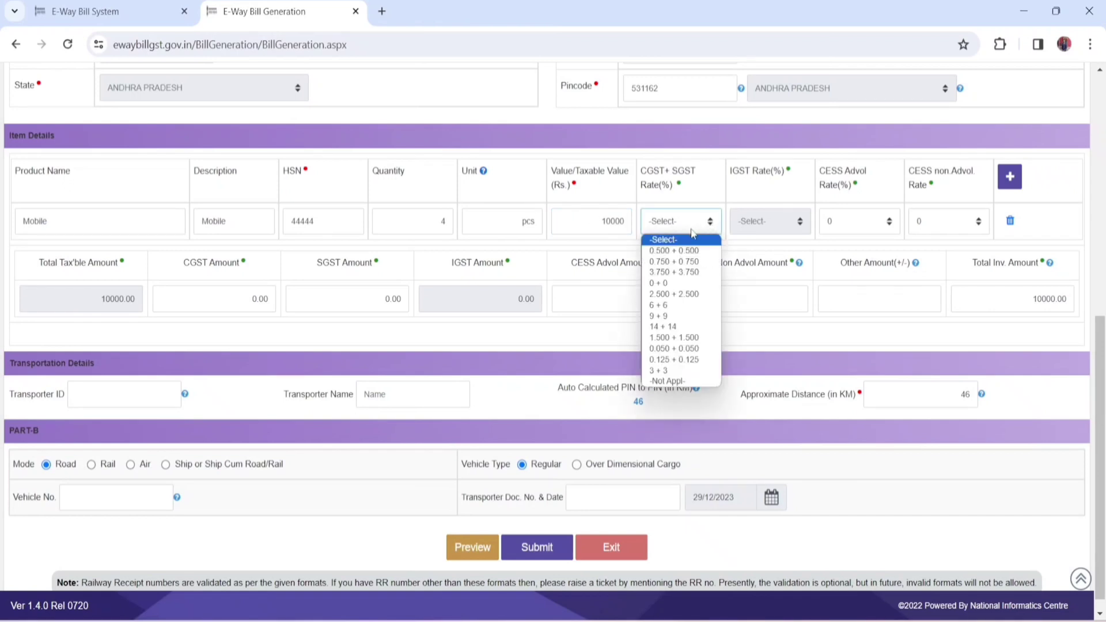
click(668, 327)
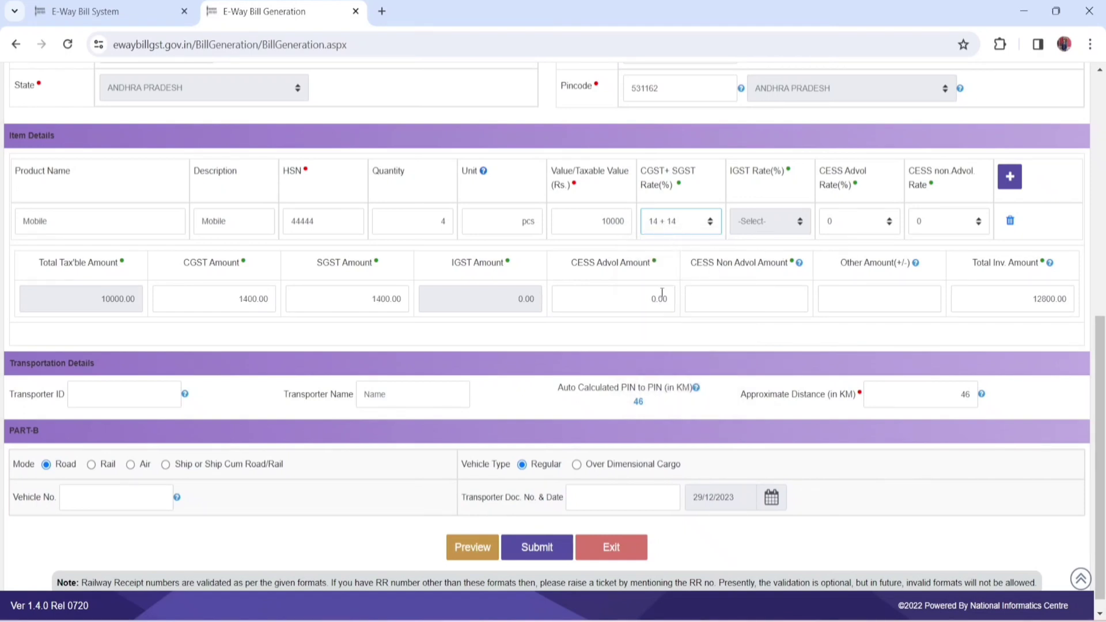
scroll(597, 325, up, 1)
scroll(597, 324, up, 3)
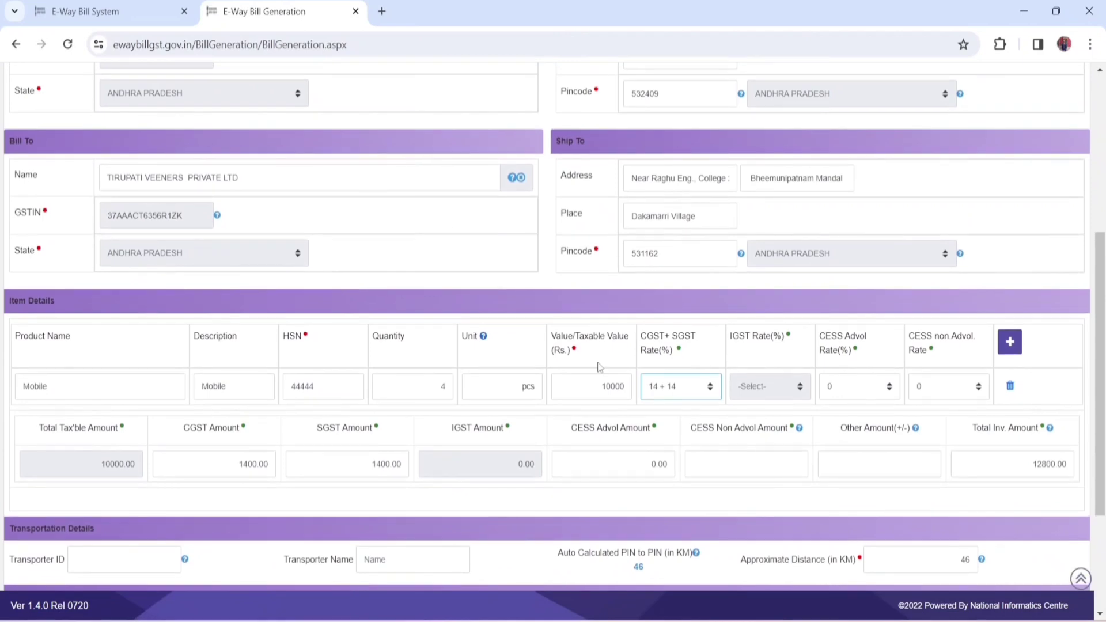
Step: Add four blank rows to the item details below the Mobile item
scroll(601, 447, down, 3)
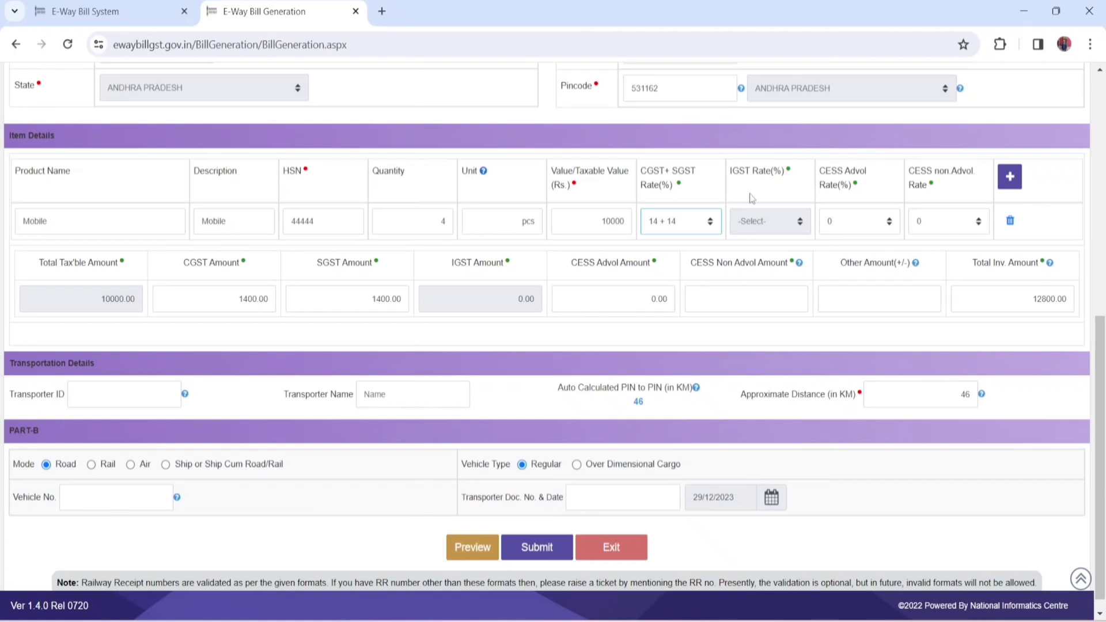
click(1010, 179)
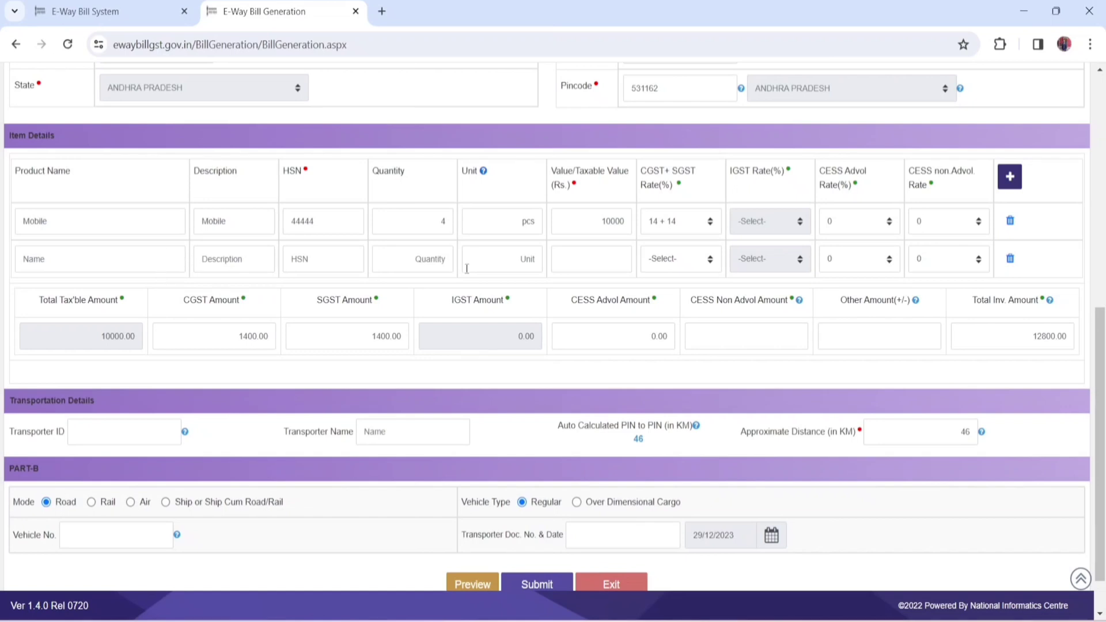
double_click(1012, 180)
click(1012, 181)
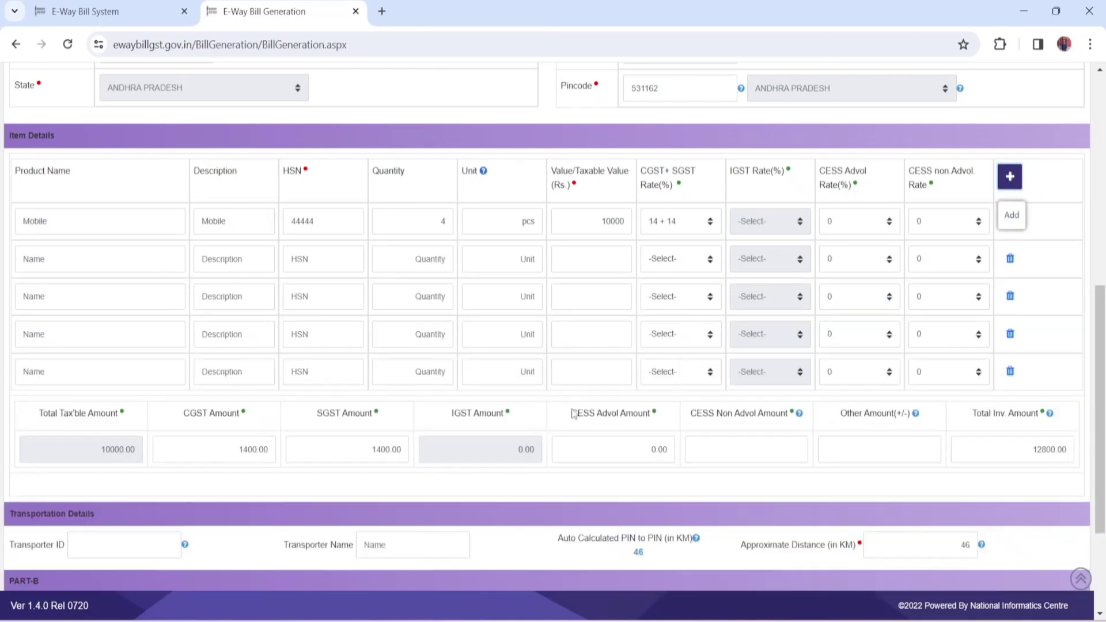
Step: Delete the four blank item rows, keeping only the Mobile item
click(1012, 375)
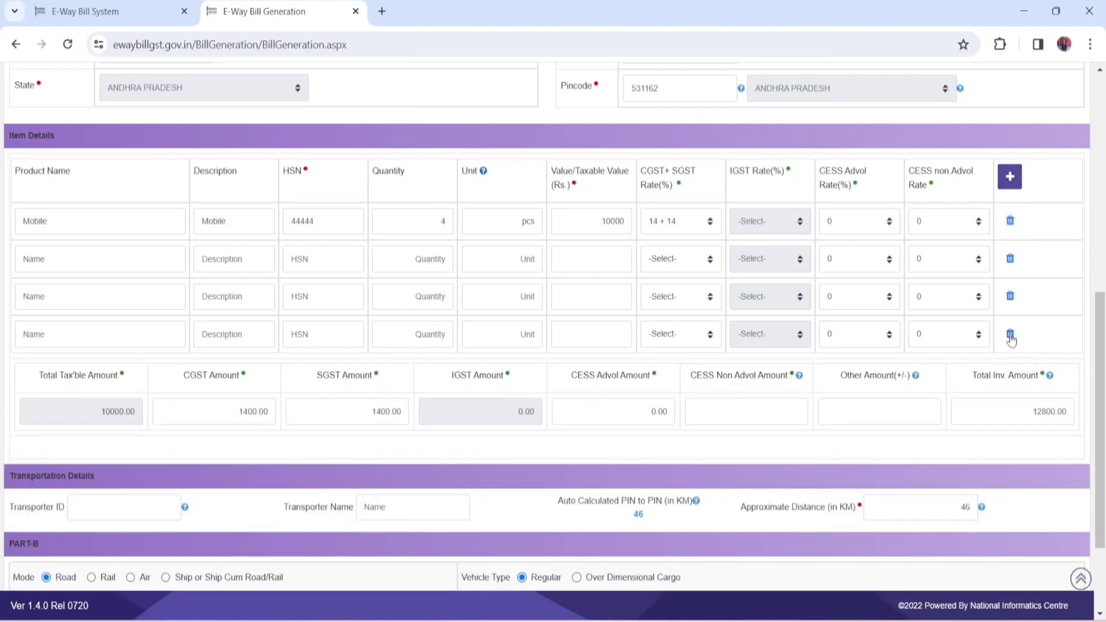
click(1011, 335)
click(1010, 297)
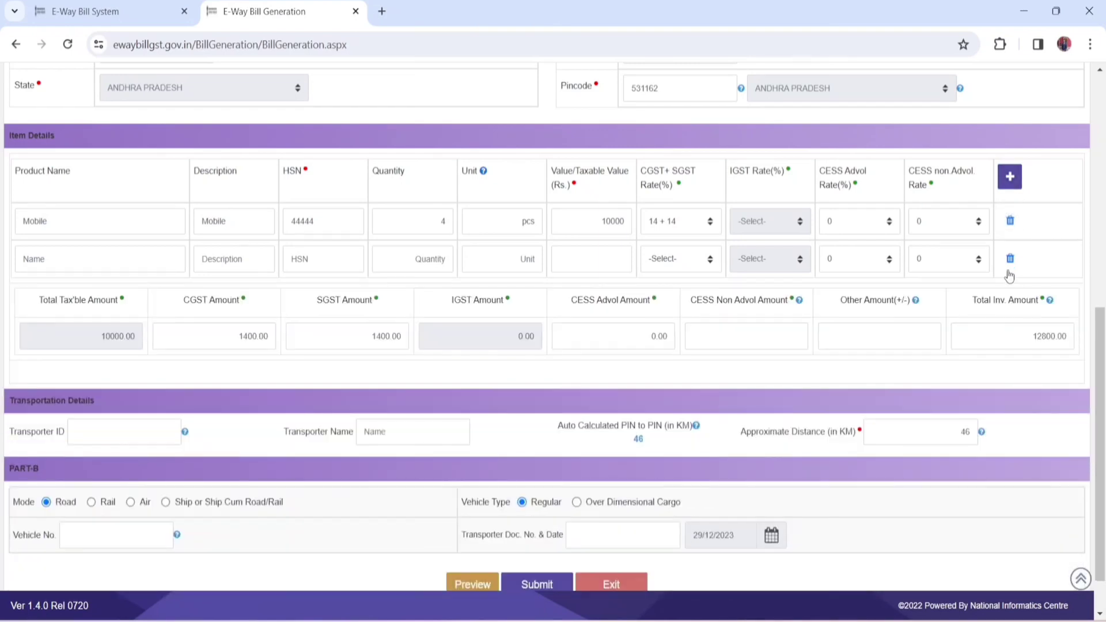
click(1010, 259)
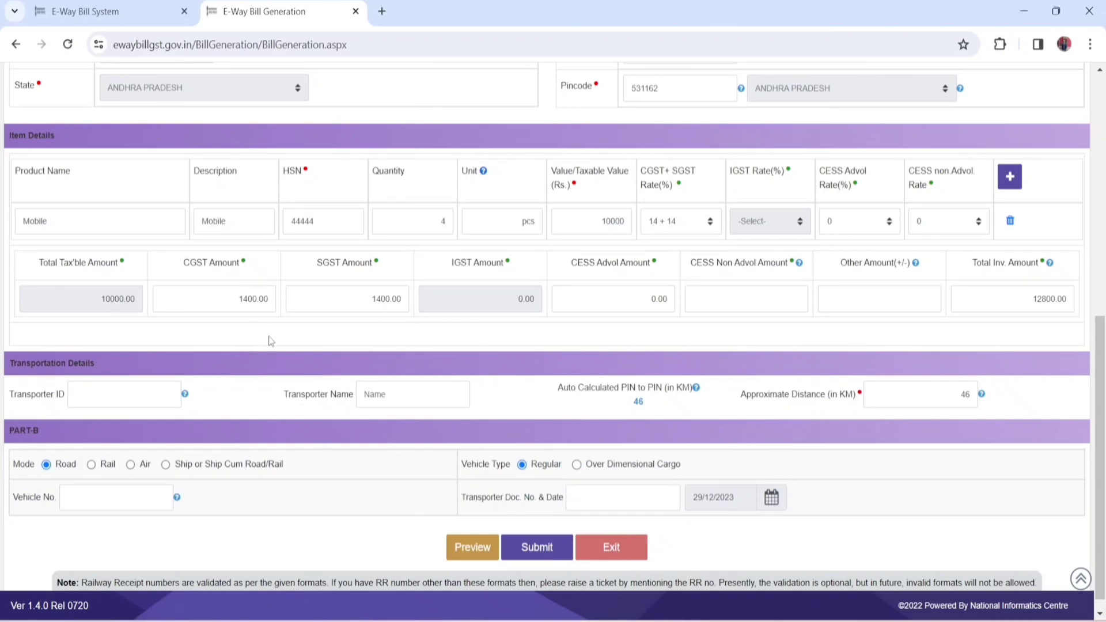
scroll(271, 341, down, 1)
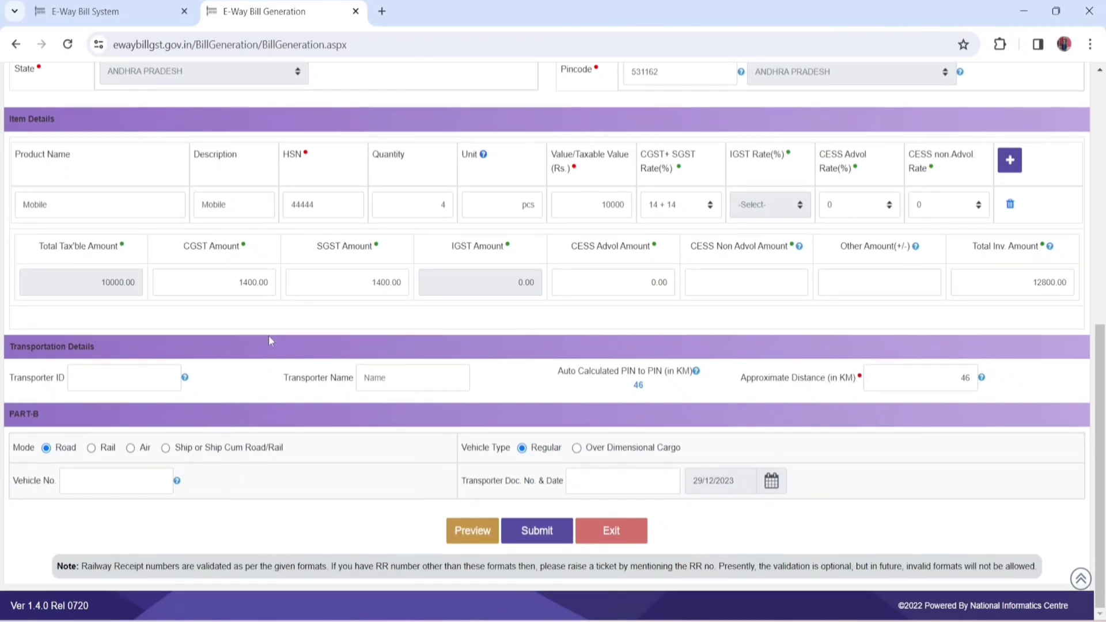
click(626, 205)
click(144, 375)
mouse_move(187, 382)
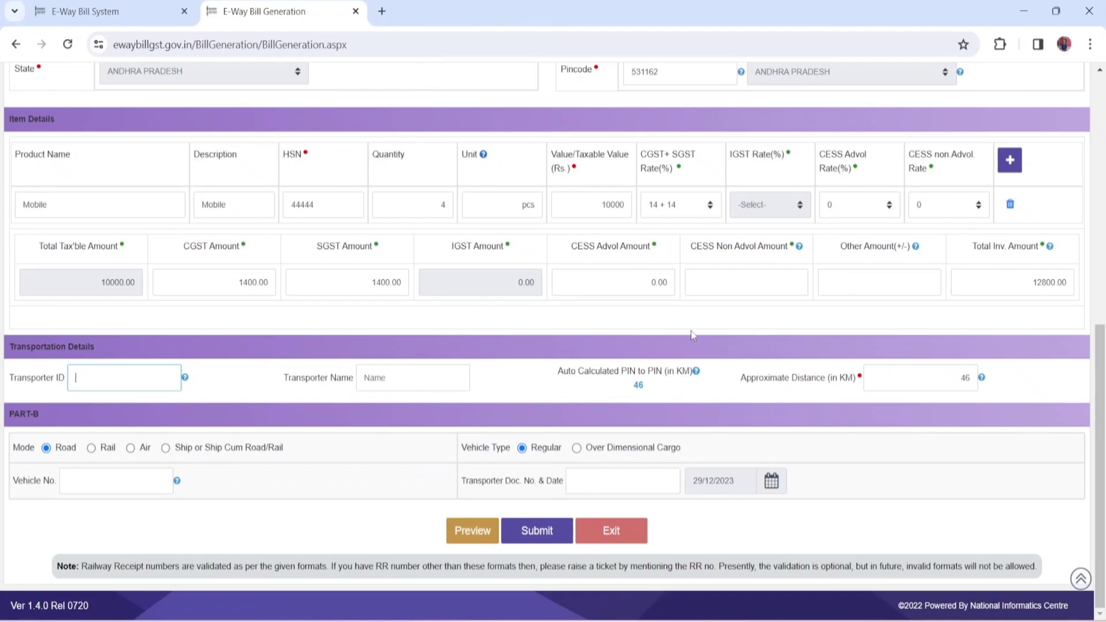
scroll(690, 331, up, 5)
Step: Set the approximate distance in the transportation details to 50 km
click(950, 377)
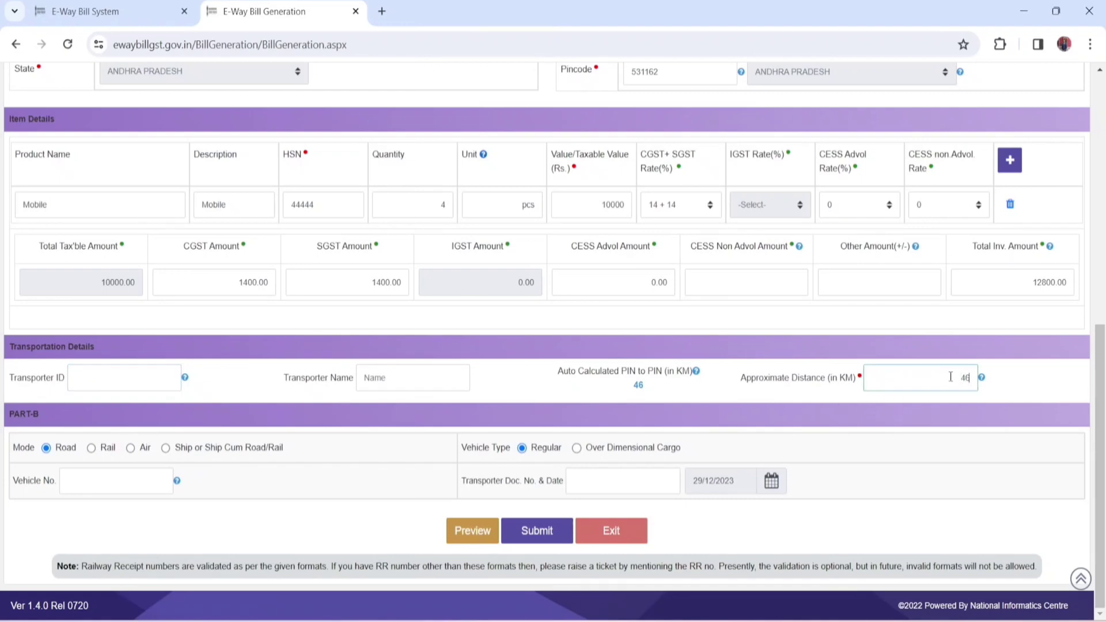
key(BackSpace)
text(50)
click(1039, 398)
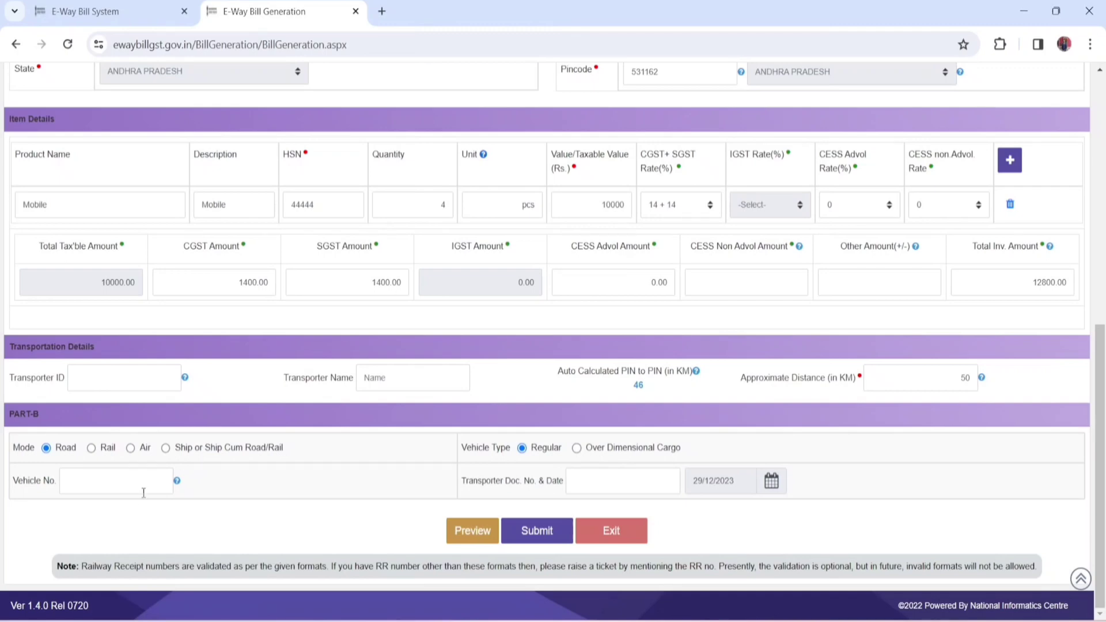
Step: Enter AAAAAA as the vehicle number in Part-B
click(132, 477)
key(Caps_Lock)
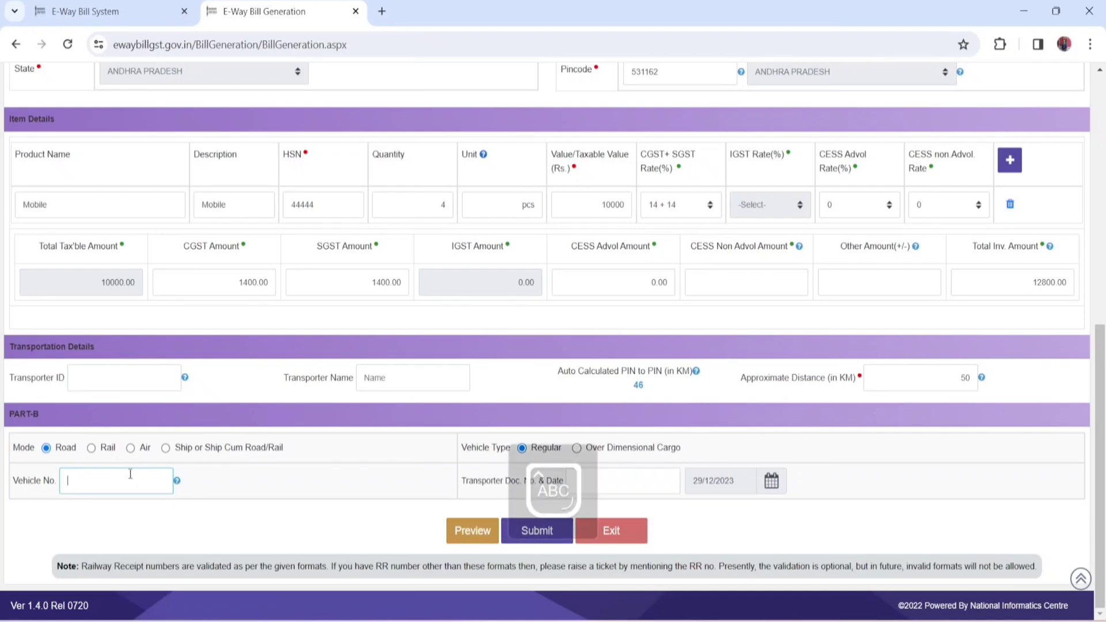
text(AAAAAA)
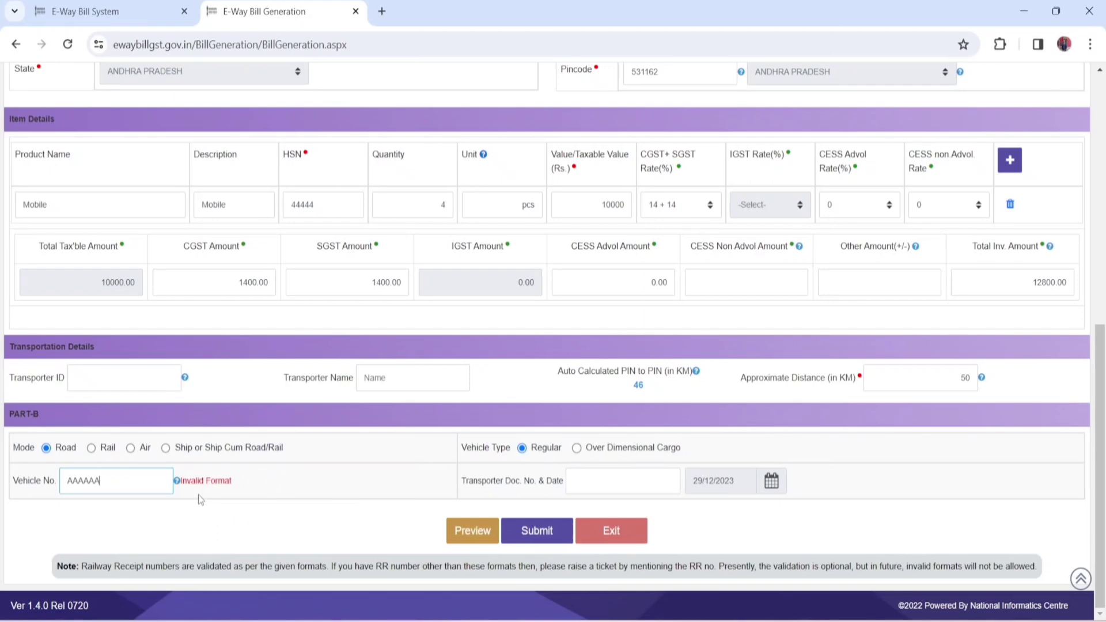
click(271, 494)
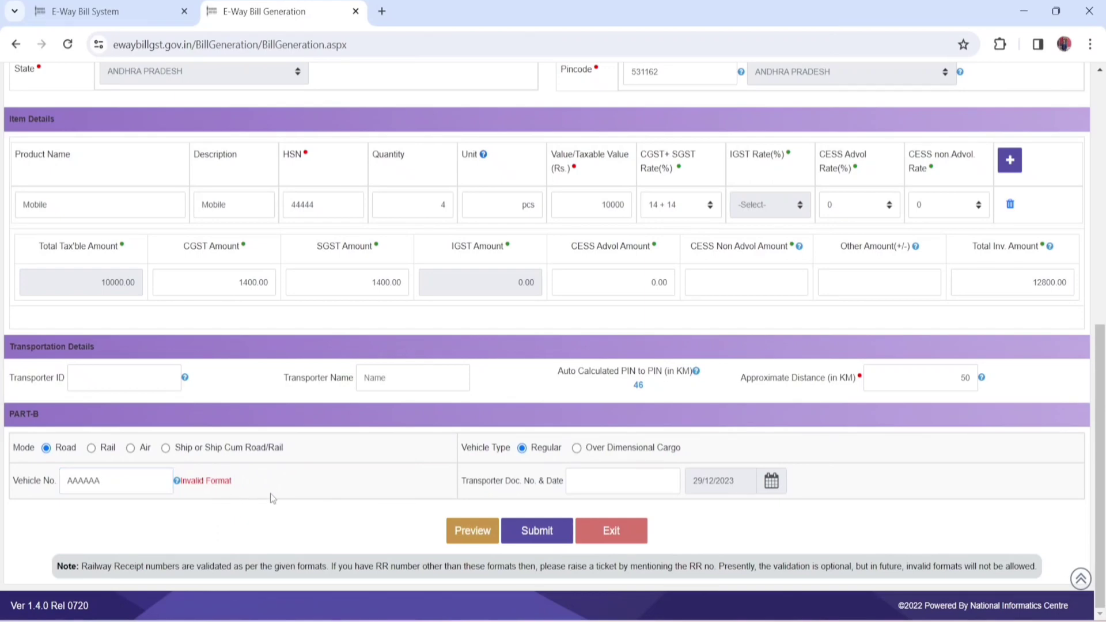
Step: View the calendar for the transporter document date without changing the date
click(615, 483)
click(773, 483)
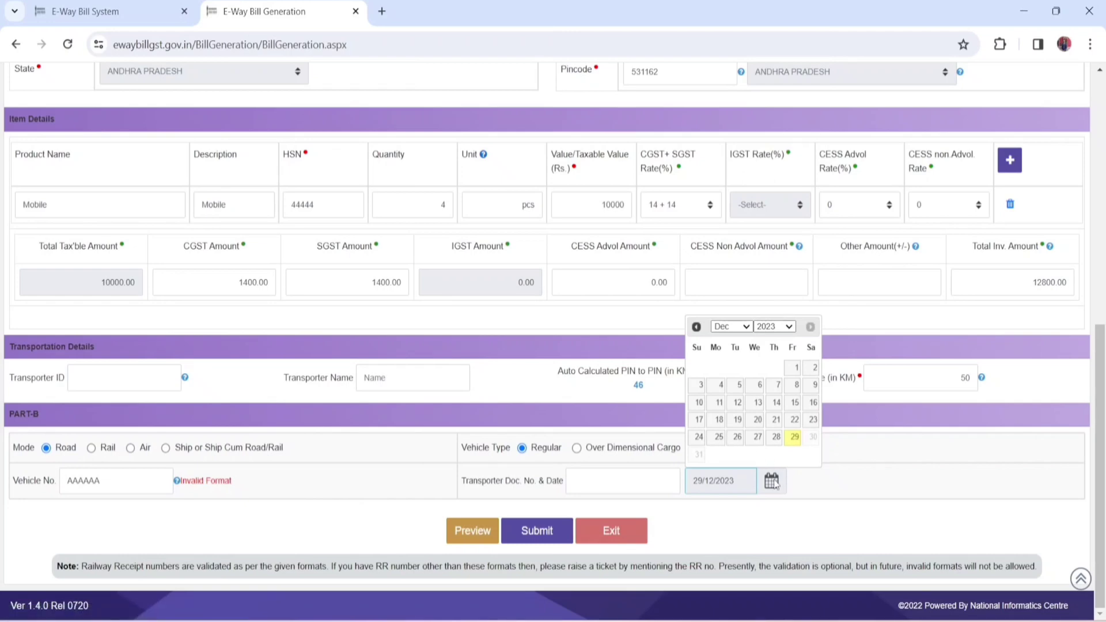
click(808, 491)
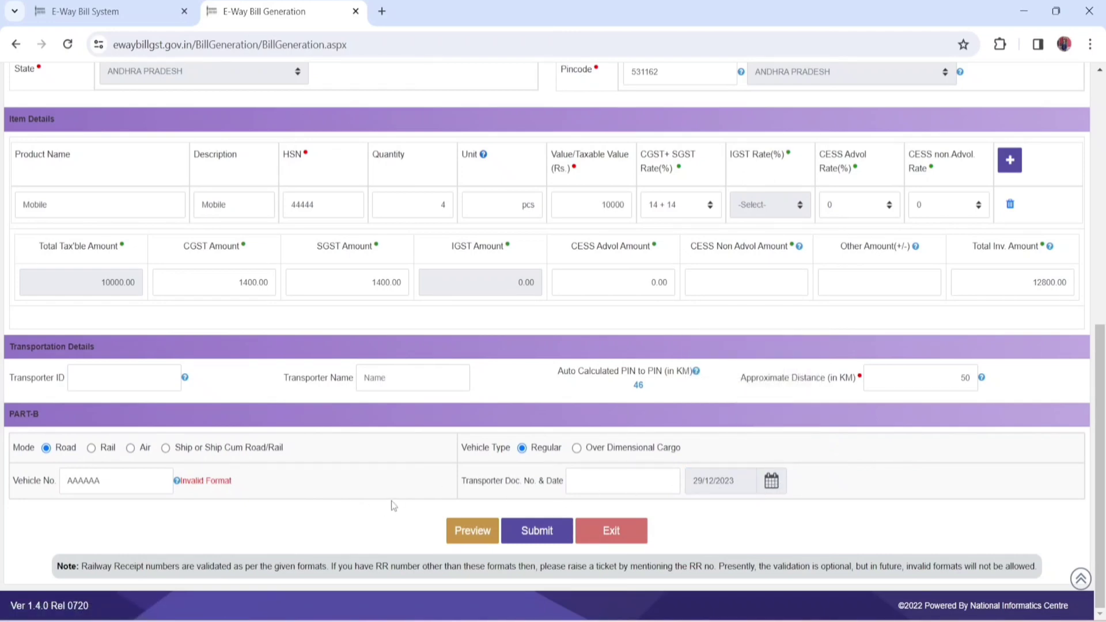
Step: Review the filled-in e-waybill entry form from the transaction details to Part-B and submit it
scroll(606, 315, up, 9)
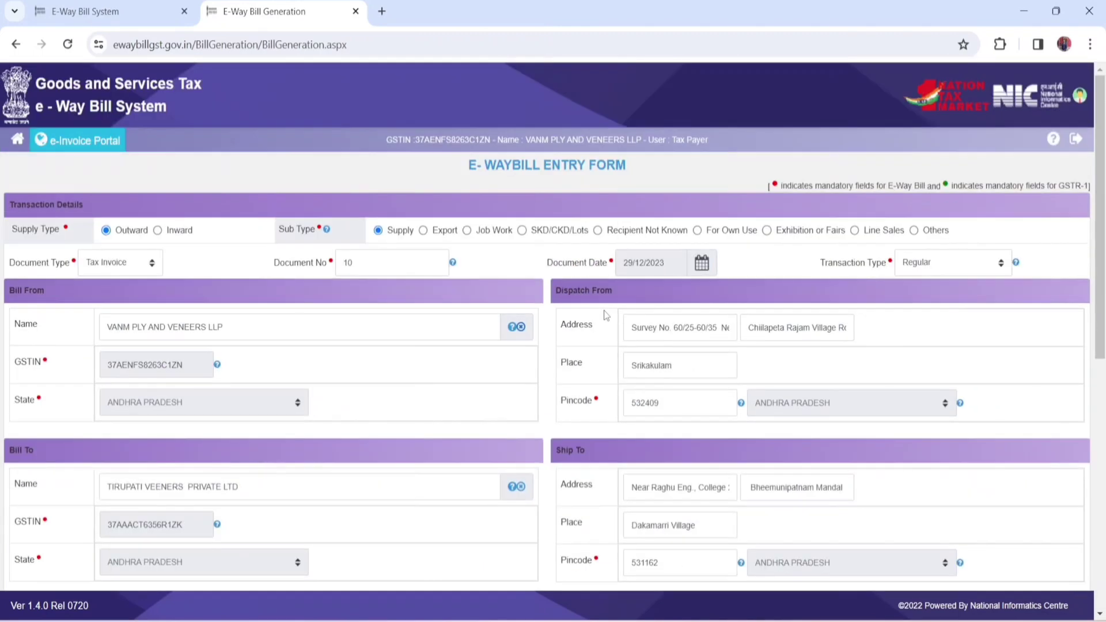
scroll(606, 315, down, 1)
scroll(606, 315, down, 5)
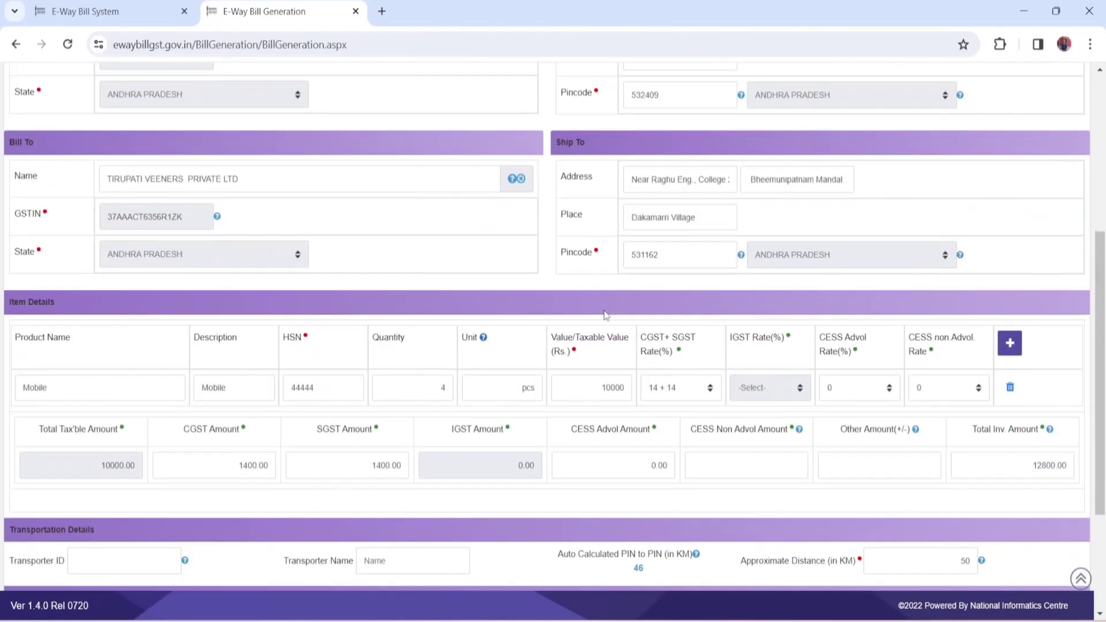
scroll(606, 315, down, 2)
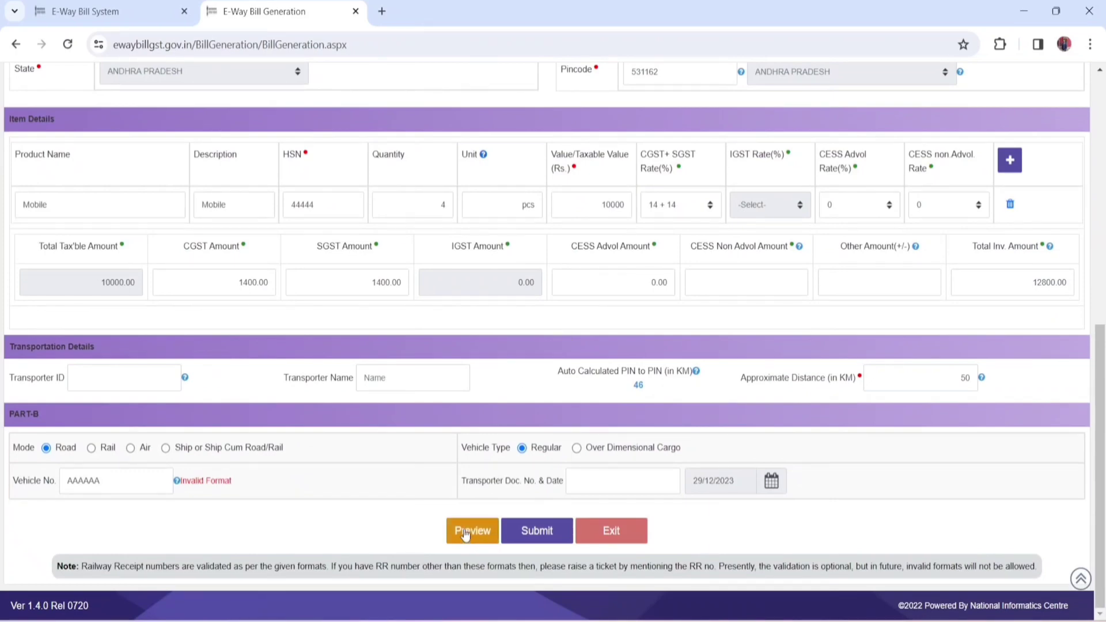
click(537, 531)
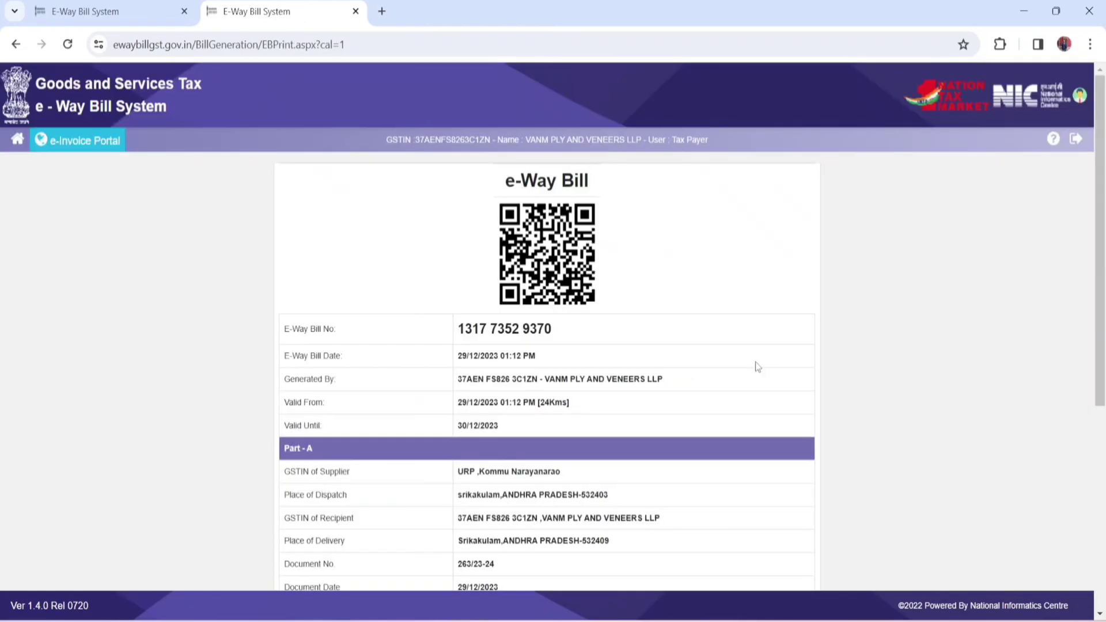
Step: Open the detailed print view of the e-way bill and review its address, goods, transportation and vehicle details
scroll(757, 367, down, 6)
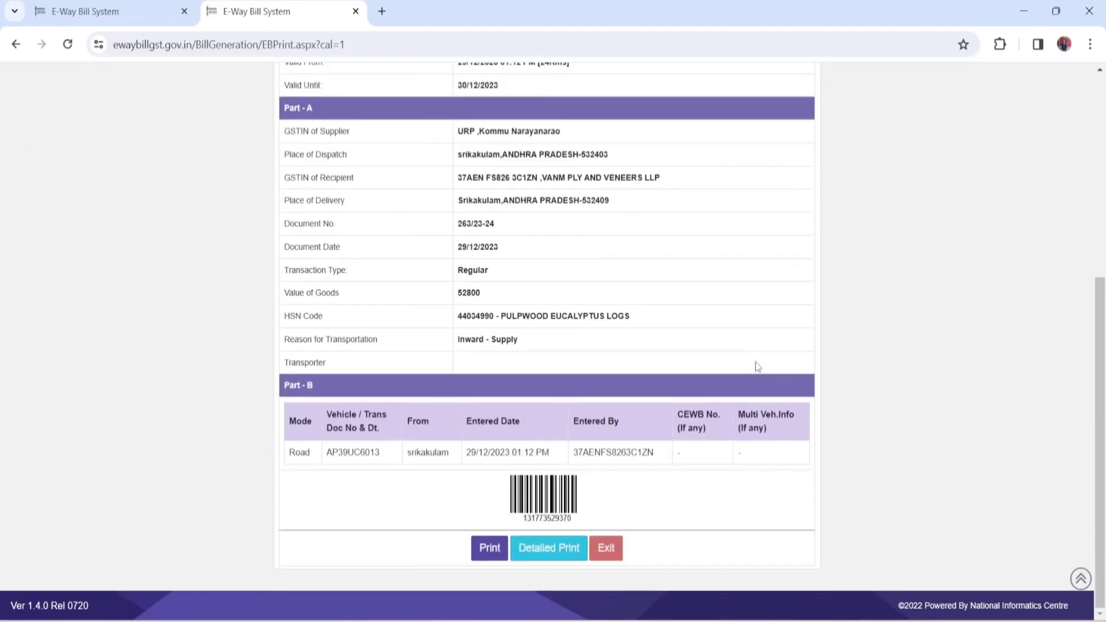
click(553, 548)
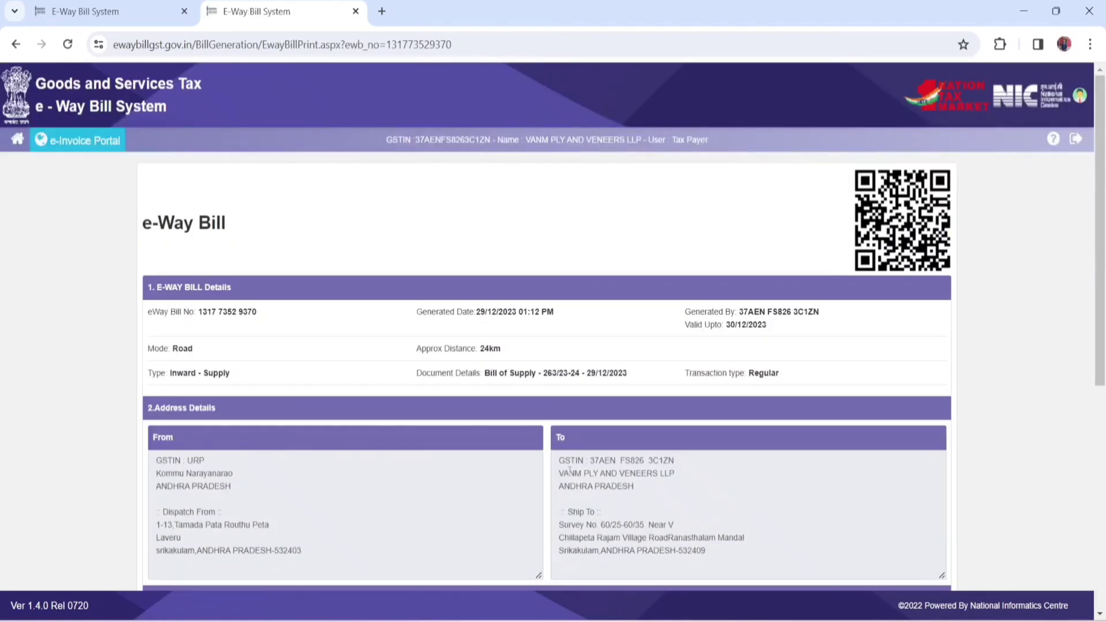
scroll(779, 408, down, 2)
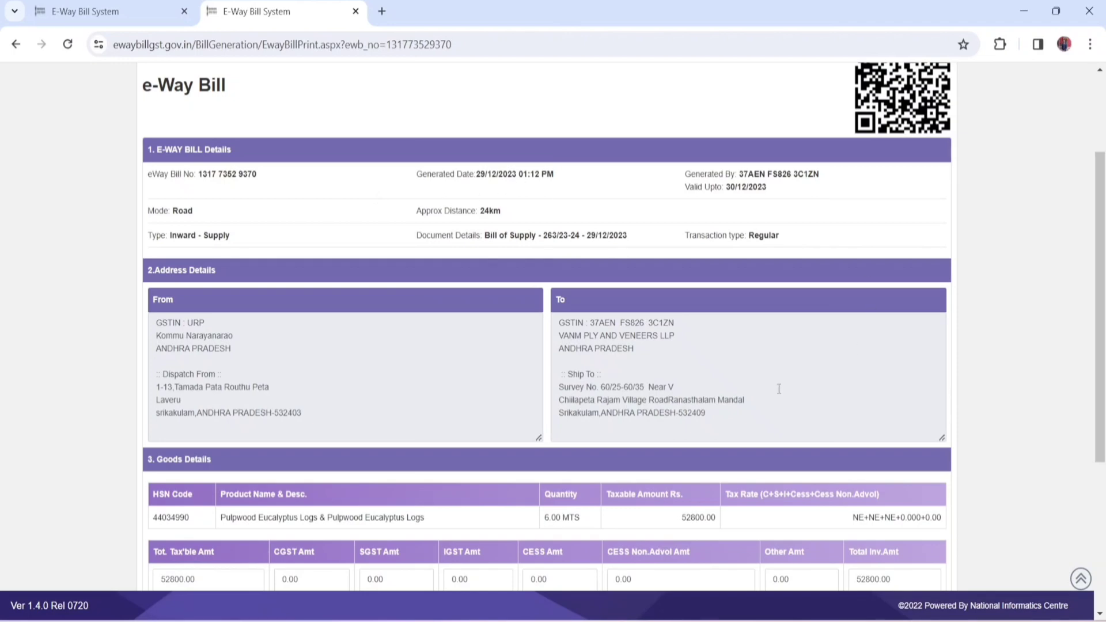
scroll(873, 306, down, 4)
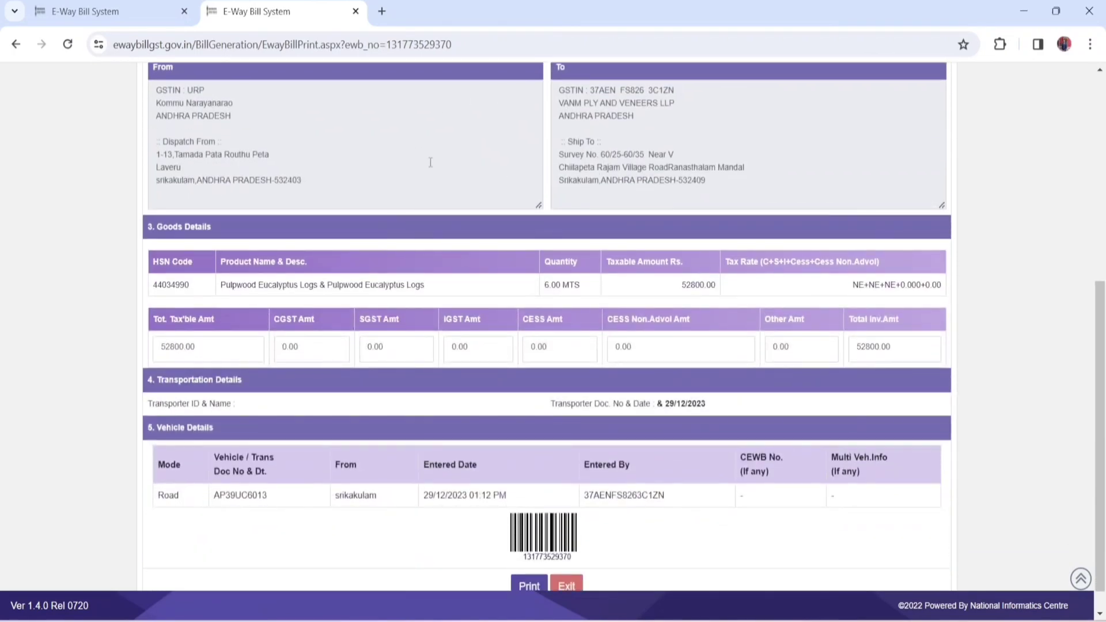
scroll(430, 163, up, 1)
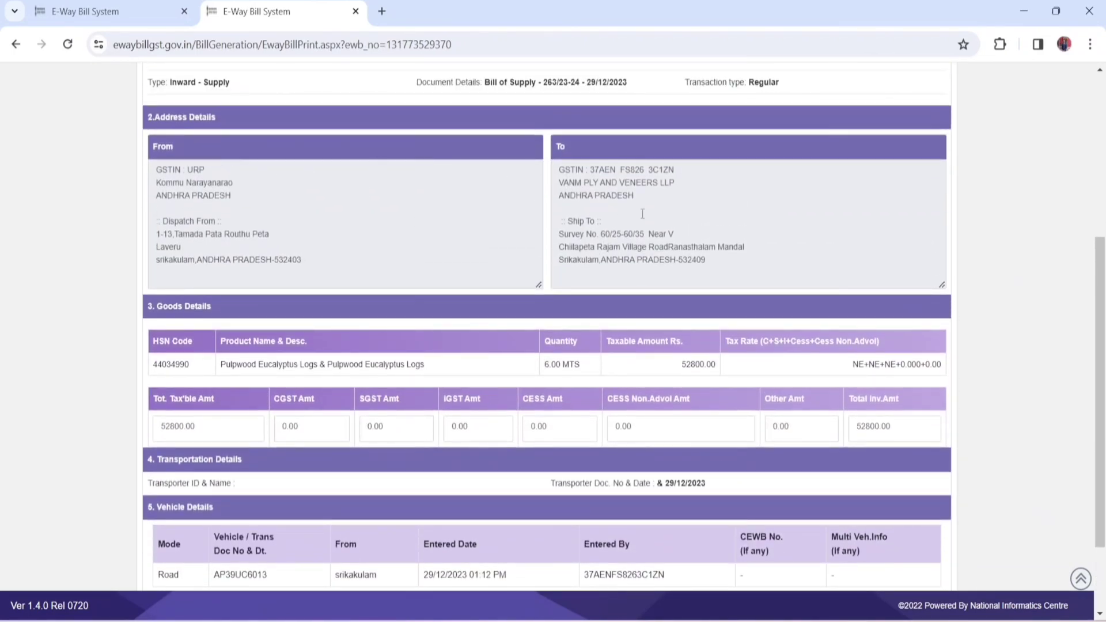
scroll(418, 269, down, 2)
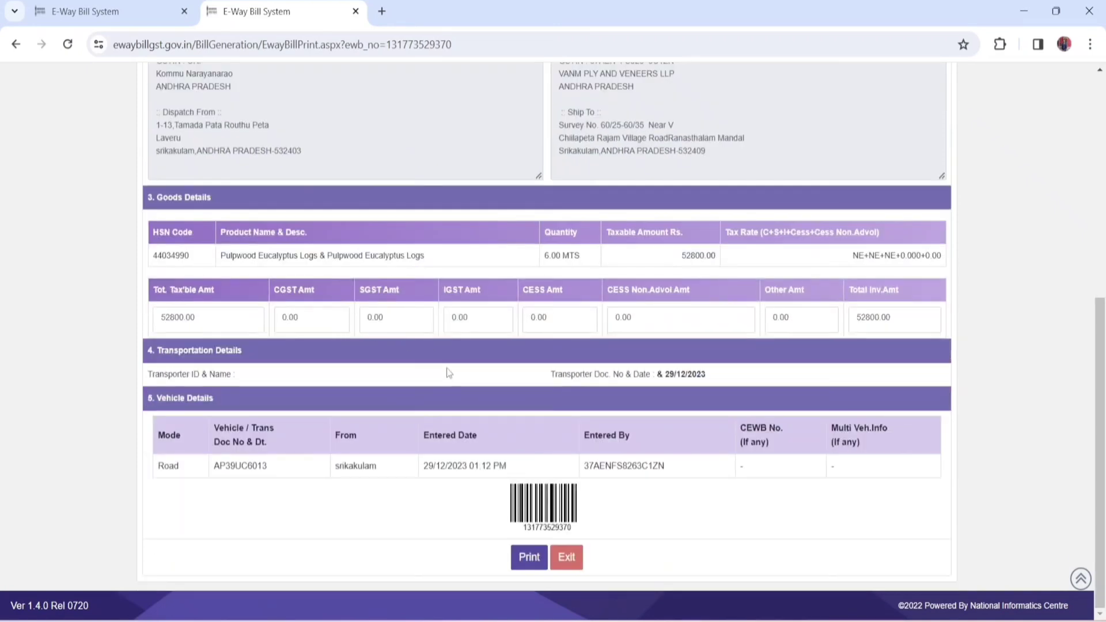